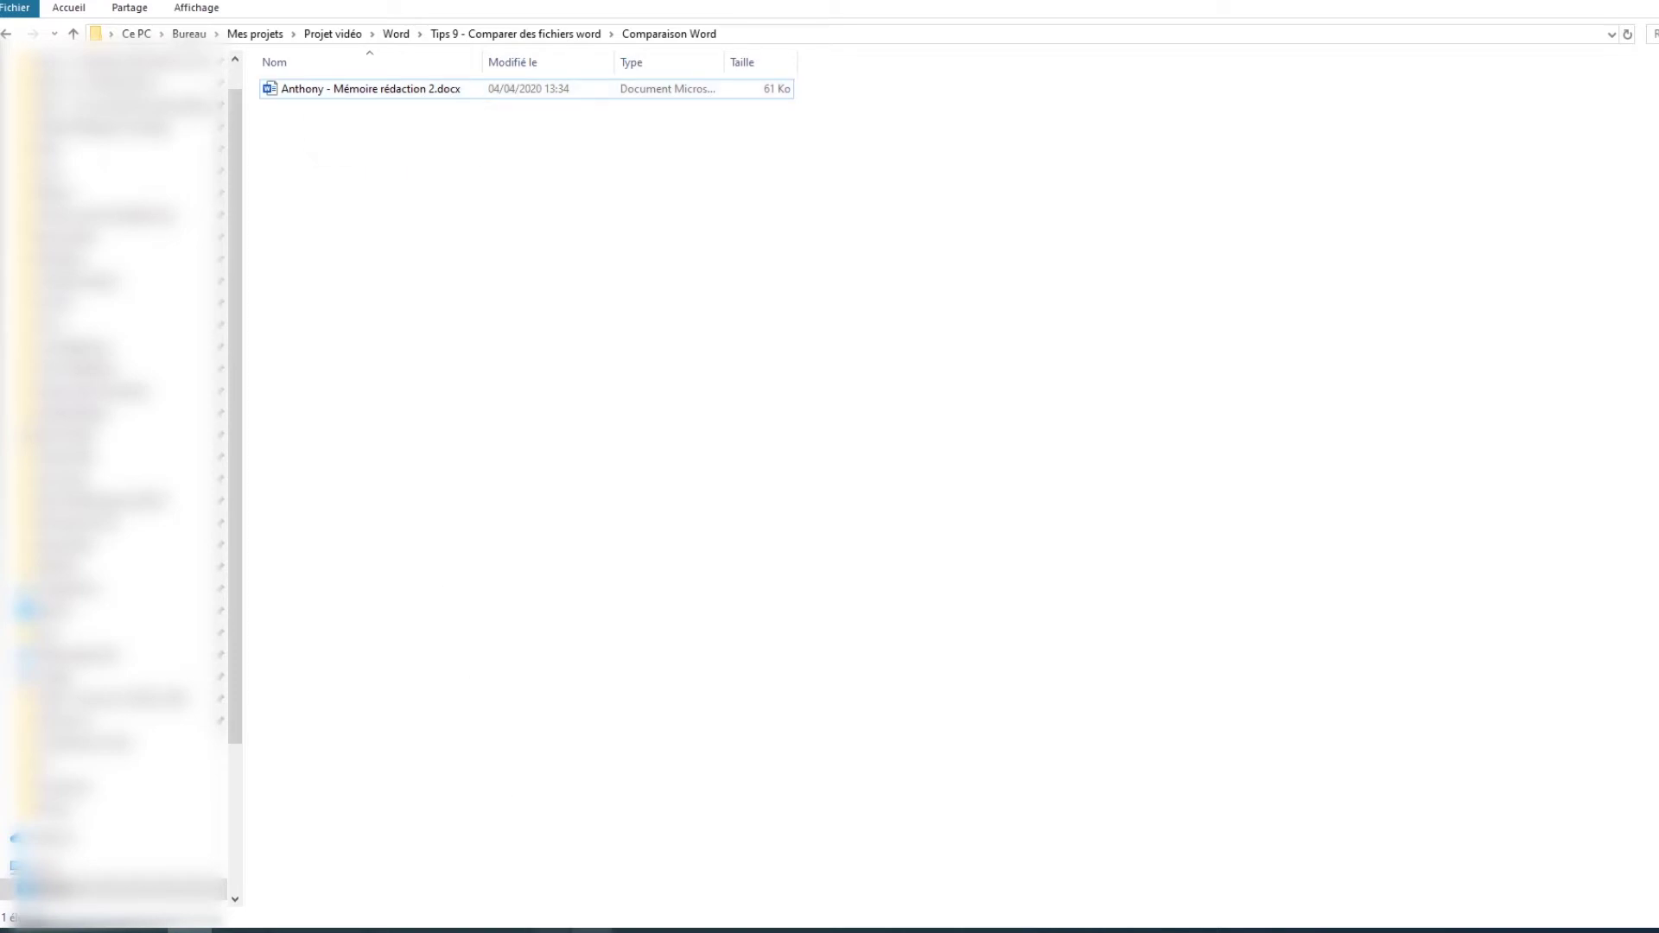
Change the 30 % figure in the thesis to 40 %
{"action": "left_click", "coordinate": [694, 864]}
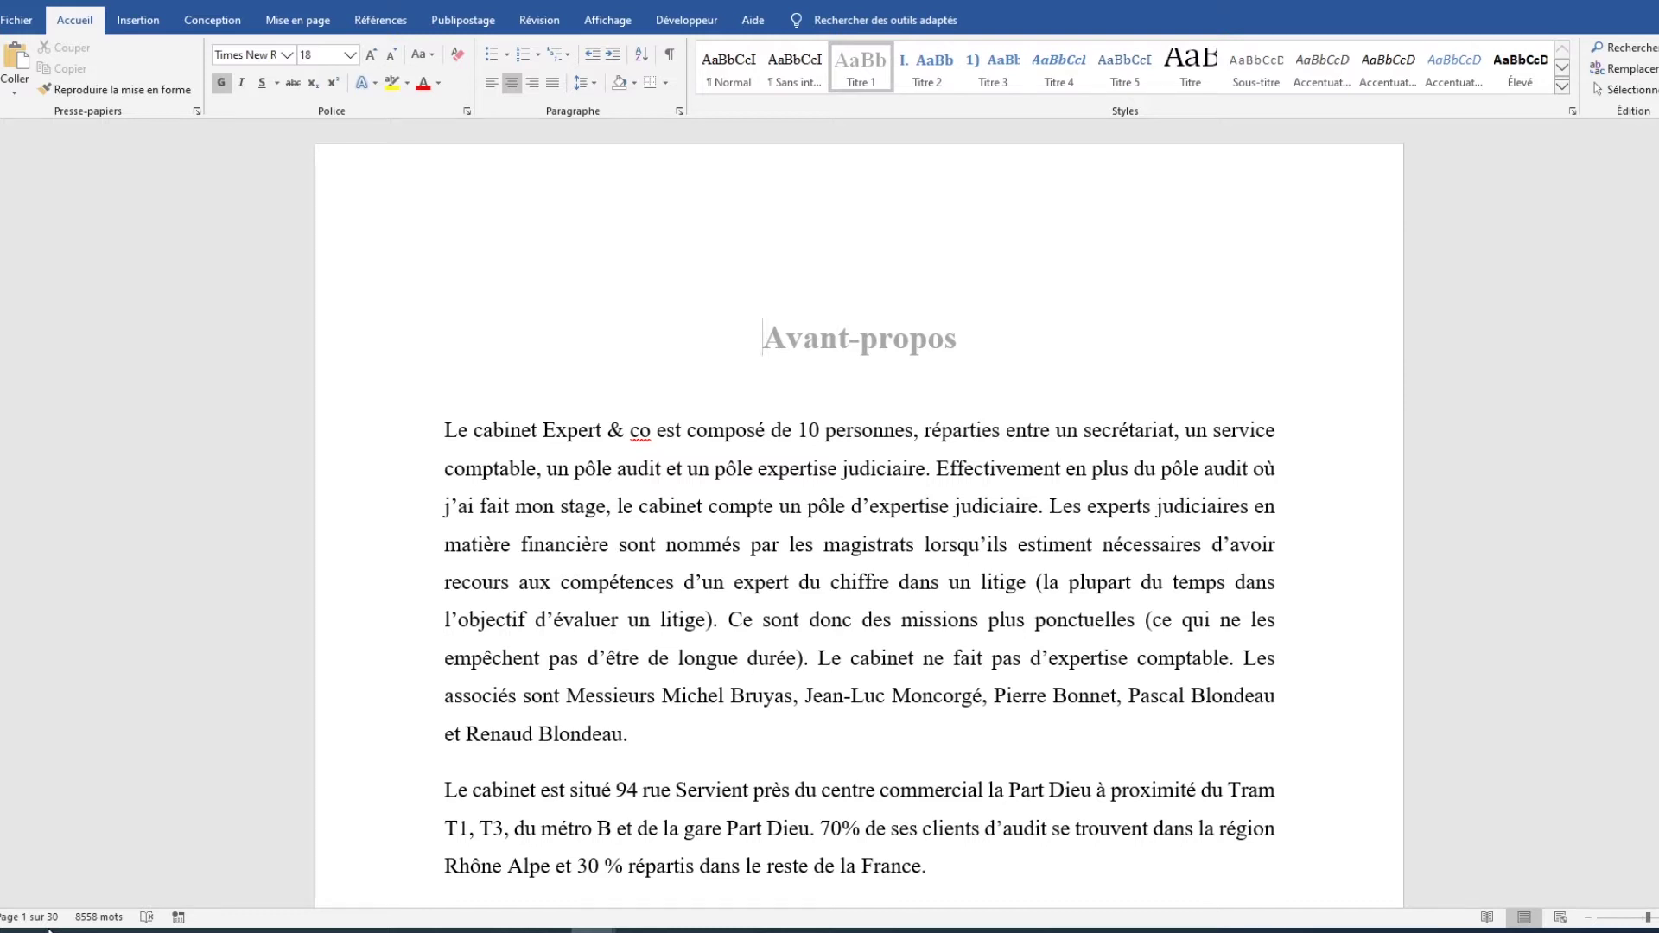
{"action": "left_click", "coordinate": [588, 867]}
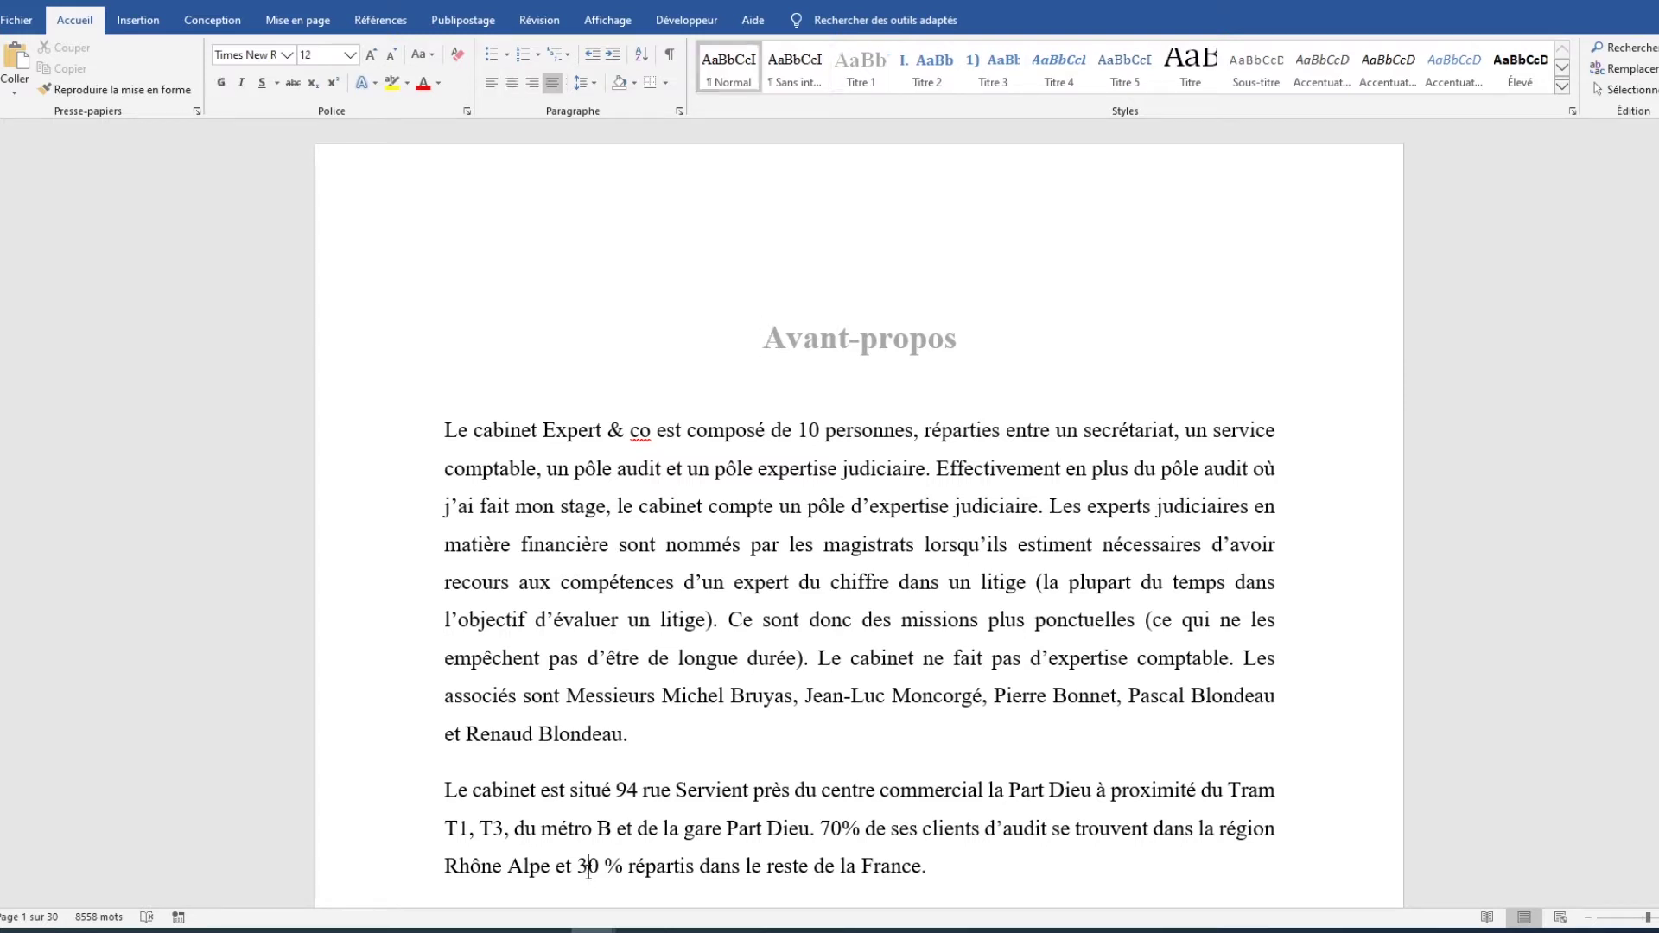
{"action": "key", "text": "BackSpace"}
{"action": "type", "text": "4"}
Make the treasury sentence singular: 'le cycle le plus important' instead of 'l'un des cycles les plus importants'
{"action": "scroll", "coordinate": [972, 565], "scroll_direction": "down", "scroll_amount": 10}
{"action": "scroll", "coordinate": [972, 565], "scroll_direction": "down", "scroll_amount": 10}
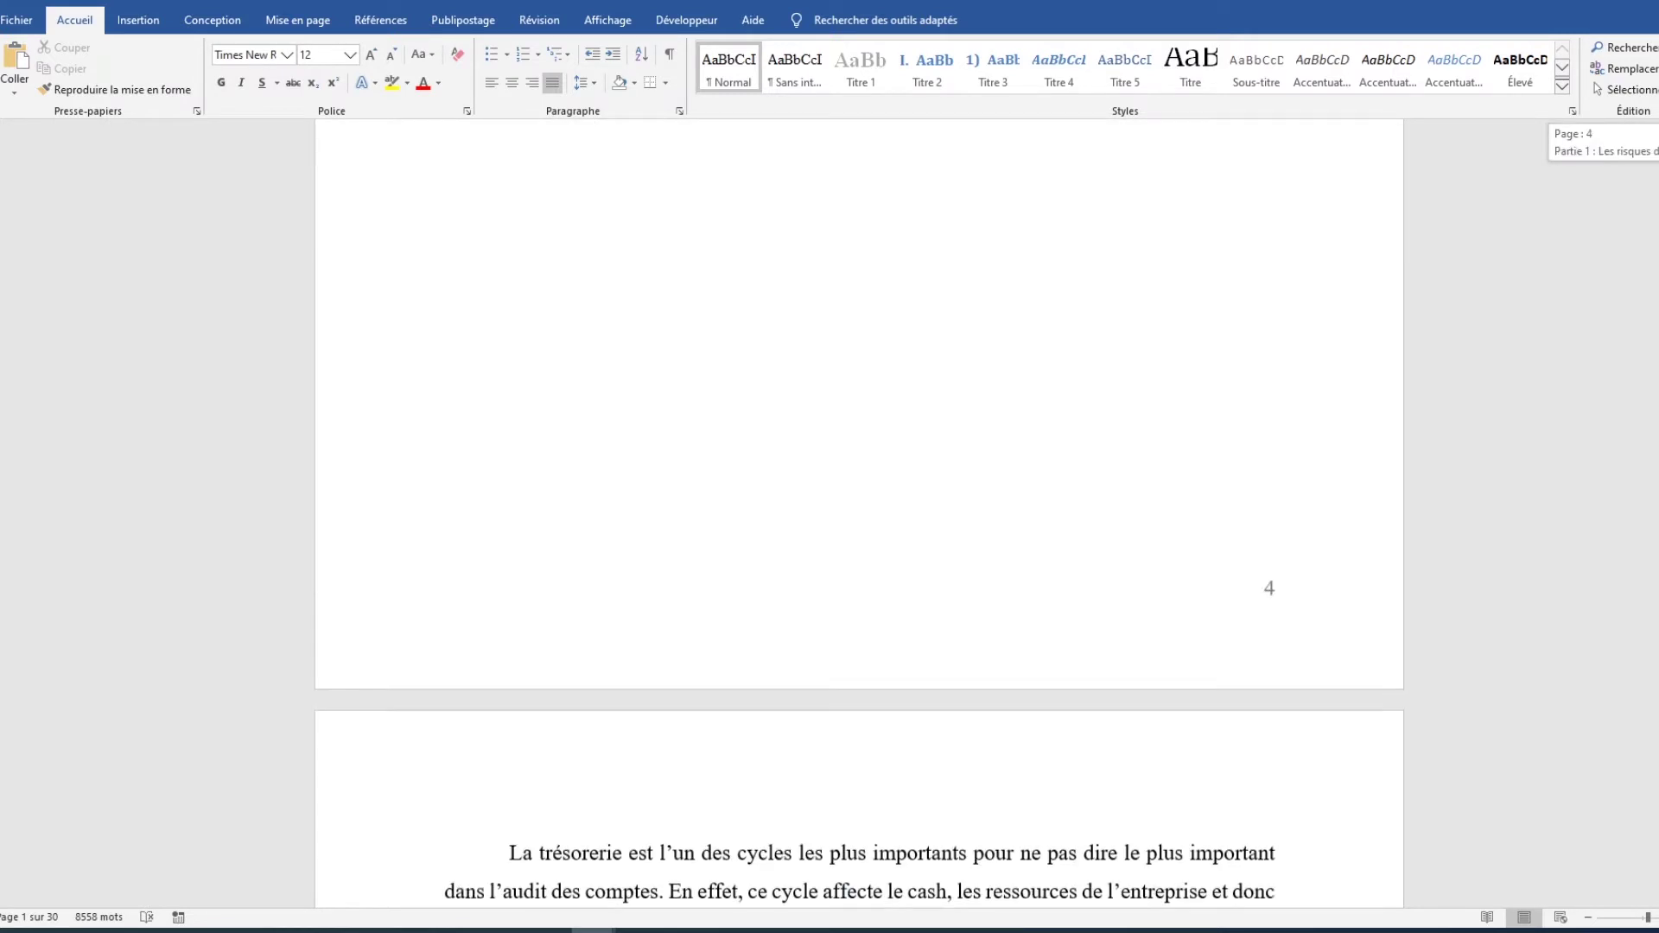
{"action": "scroll", "coordinate": [972, 565], "scroll_direction": "down", "scroll_amount": 5}
{"action": "left_click", "coordinate": [572, 617]}
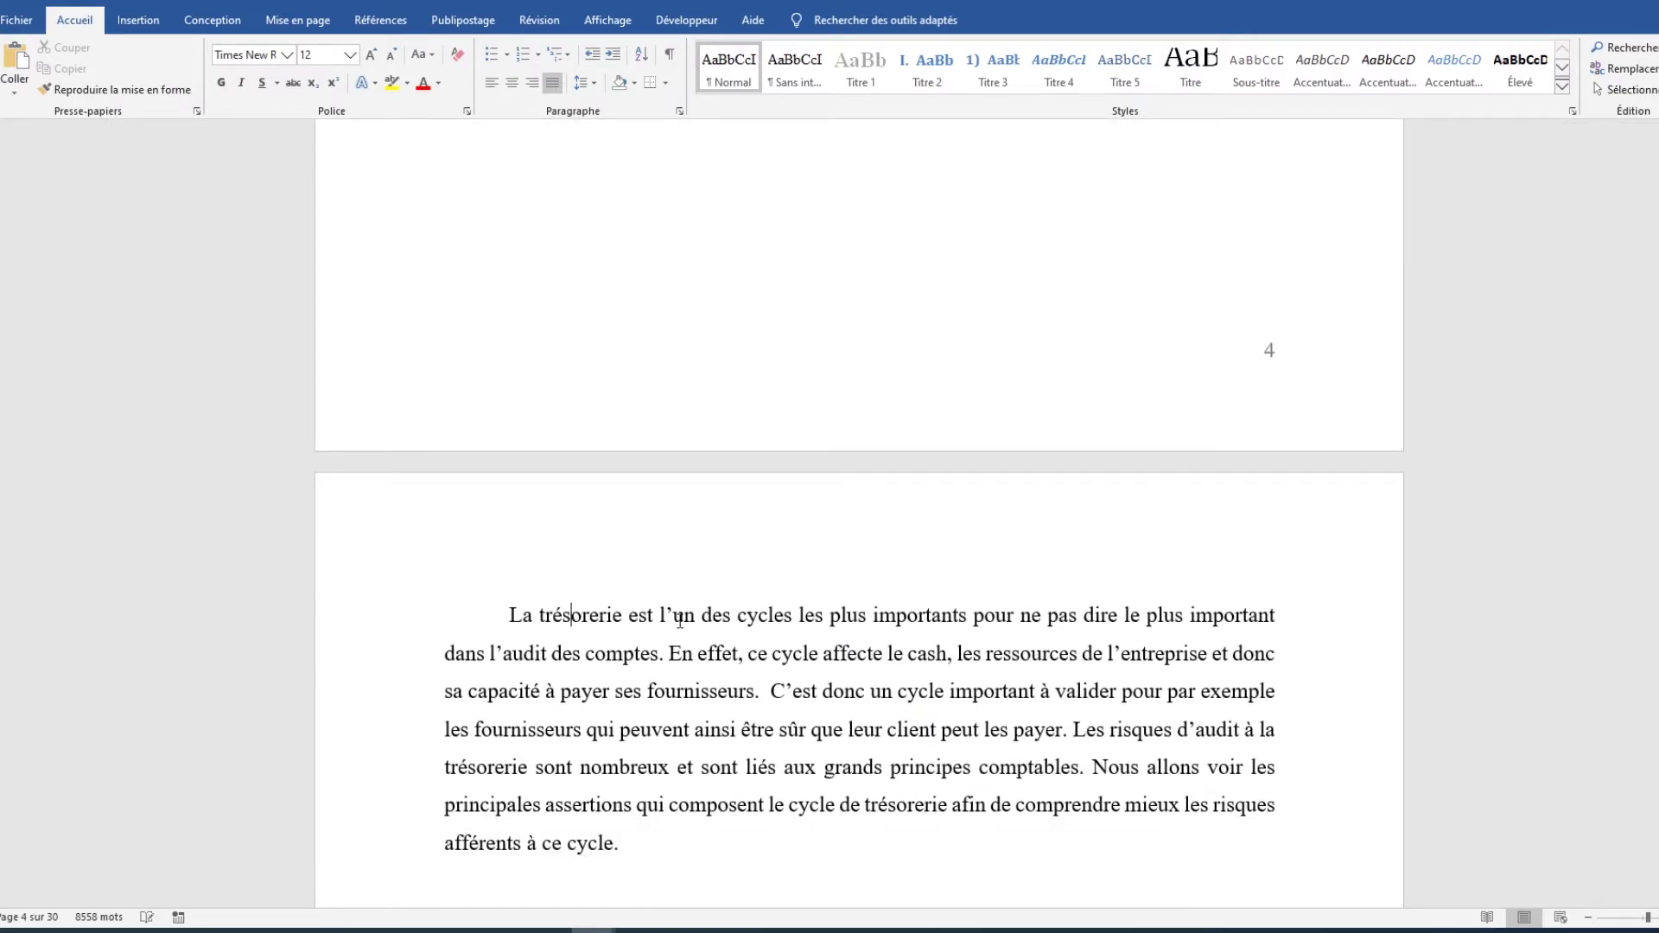
{"action": "left_click", "coordinate": [682, 617]}
{"action": "key", "text": "shift+Right"}
{"action": "key", "text": "shift+Right"}
{"action": "key", "text": "shift+Right"}
{"action": "type", "text": "e"}
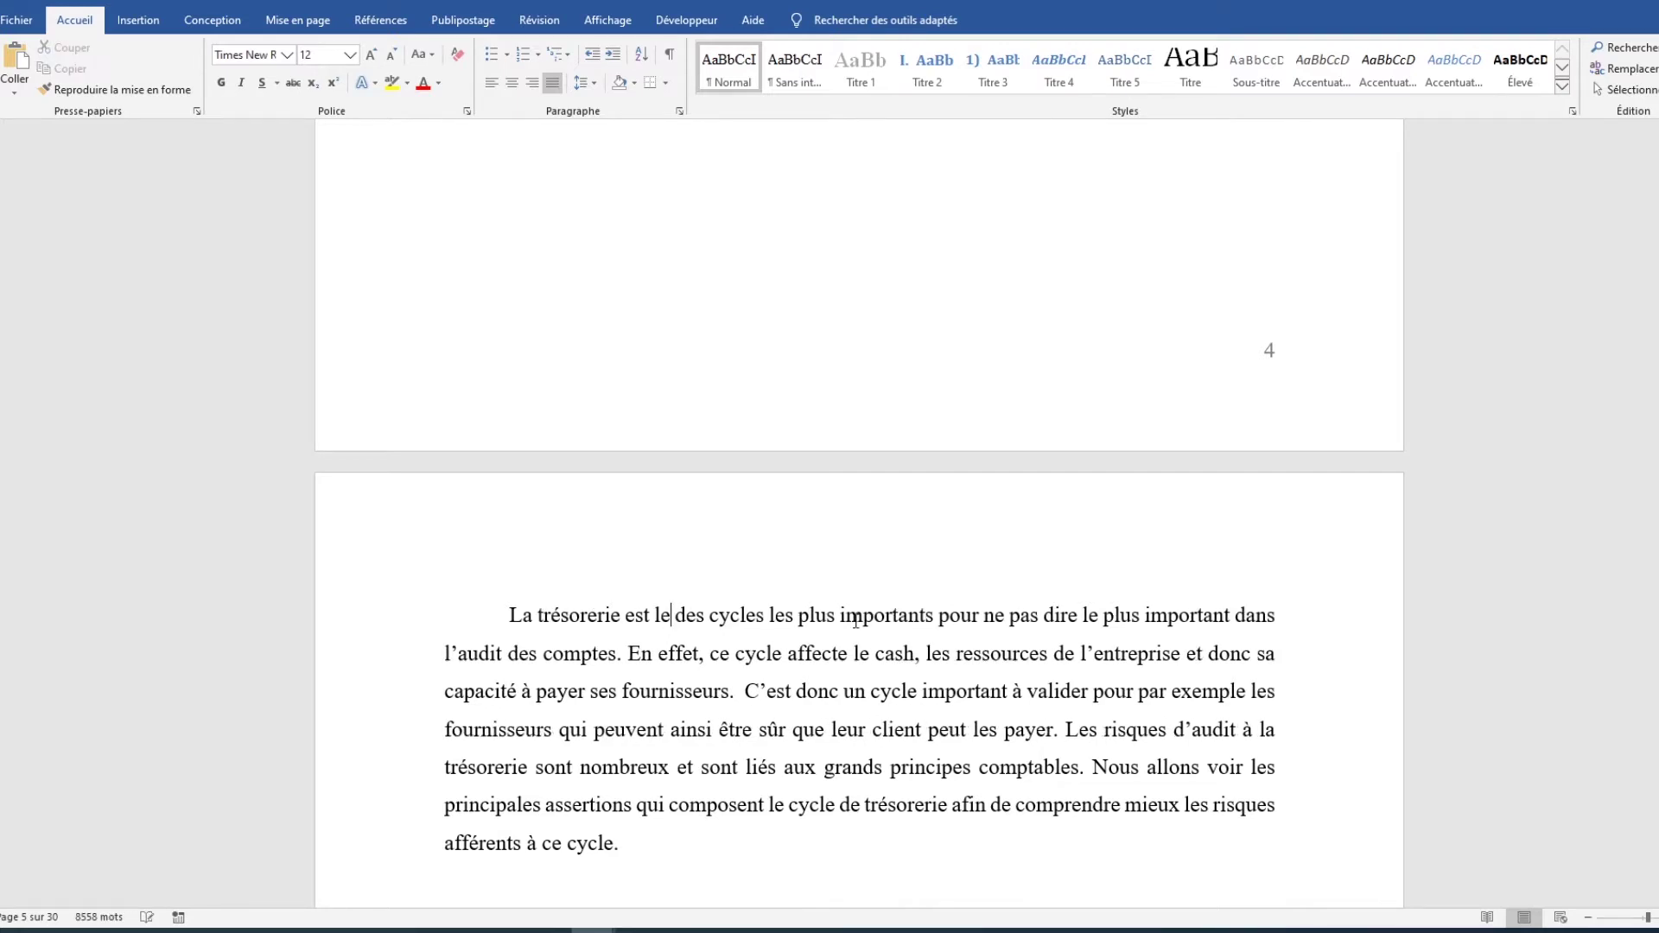
{"action": "key", "text": "shift+Left"}
{"action": "key", "text": "shift+Left"}
{"action": "key", "text": "shift+Left"}
{"action": "key", "text": "BackSpace"}
{"action": "key", "text": "Right"}
{"action": "key", "text": "Right"}
{"action": "key", "text": "Right"}
{"action": "key", "text": "BackSpace"}
{"action": "key", "text": "ctrl+Right"}
{"action": "key", "text": "ctrl+Right"}
{"action": "key", "text": "ctrl+Right"}
{"action": "key", "text": "ctrl+Right"}
{"action": "key", "text": "Left"}
{"action": "key", "text": "BackSpace"}
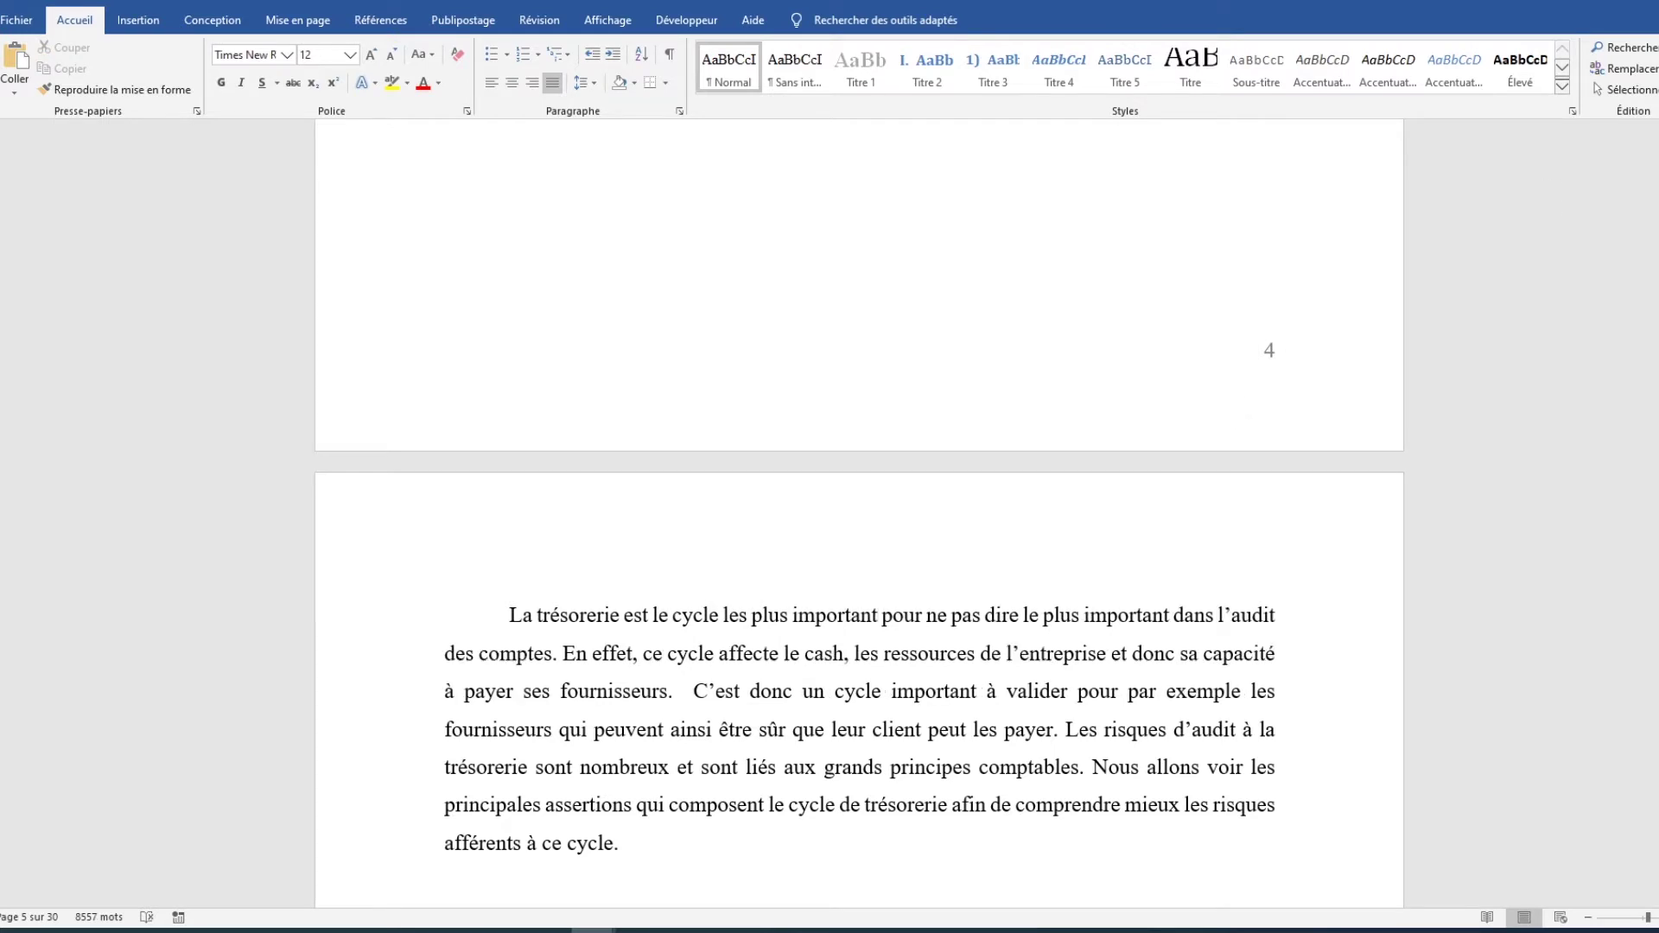
Replace 'l'entreprise' with 'la firme' in the affermage paragraph
{"action": "scroll", "coordinate": [760, 287], "scroll_direction": "down", "scroll_amount": 20}
{"action": "scroll", "coordinate": [759, 288], "scroll_direction": "down", "scroll_amount": 20}
{"action": "scroll", "coordinate": [759, 287], "scroll_direction": "down", "scroll_amount": 1}
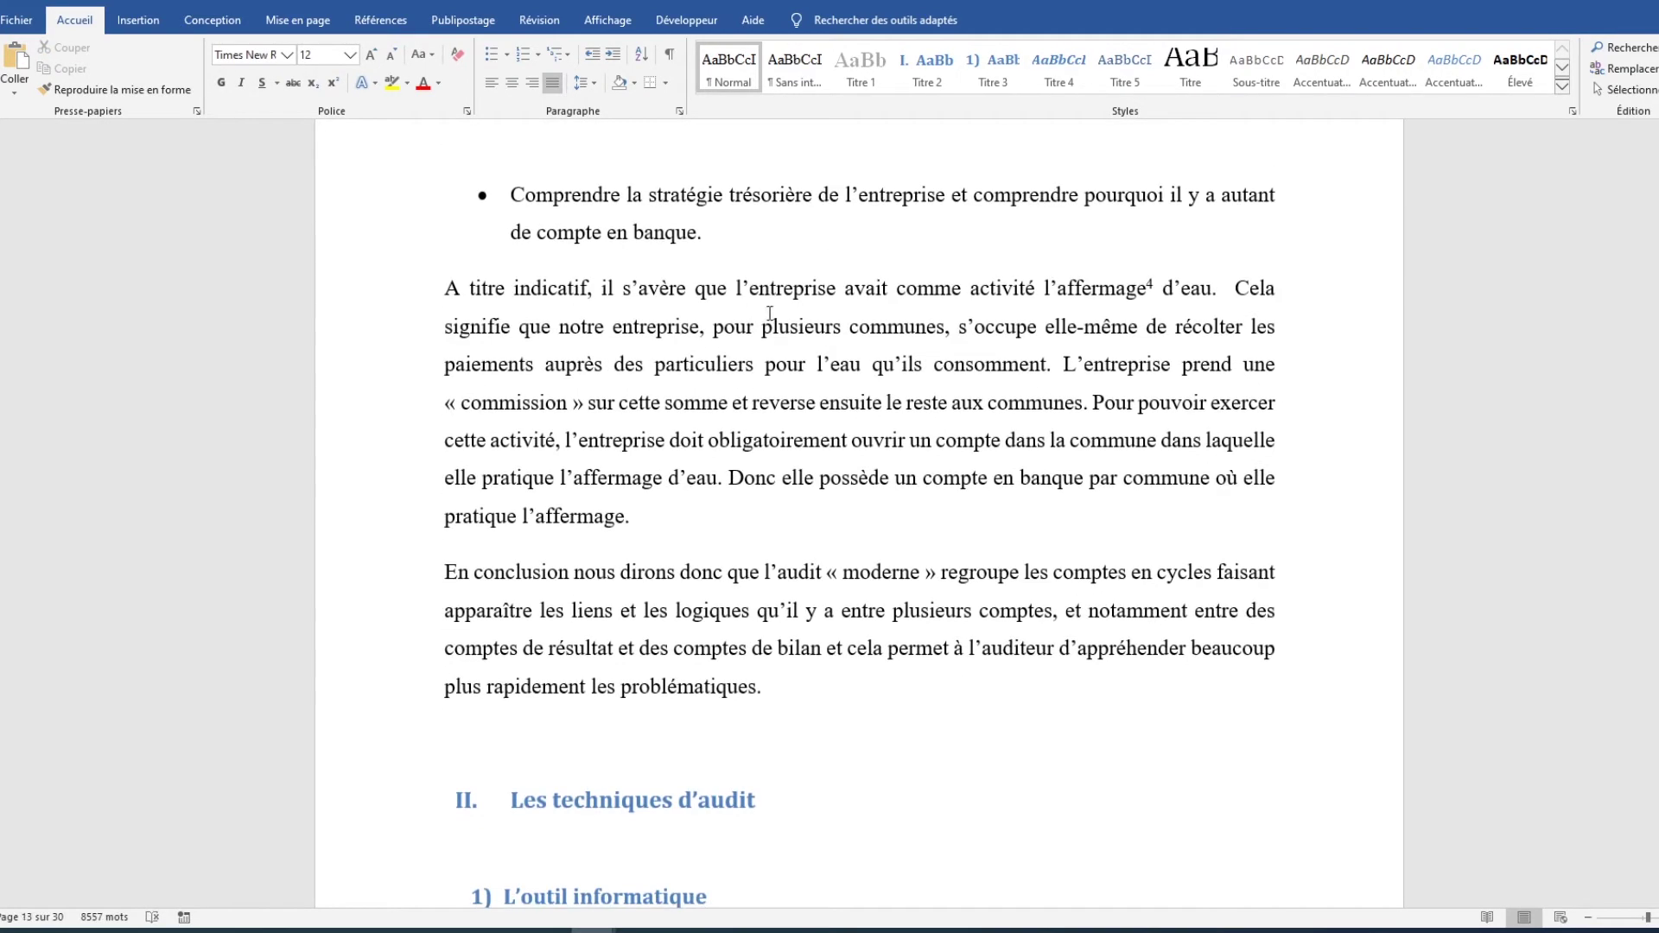
{"action": "left_click", "coordinate": [759, 288]}
{"action": "key", "text": "ctrl+Left"}
{"action": "key", "text": "ctrl+shift+Right"}
{"action": "key", "text": "shift+Left"}
{"action": "type", "text": "la firme"}
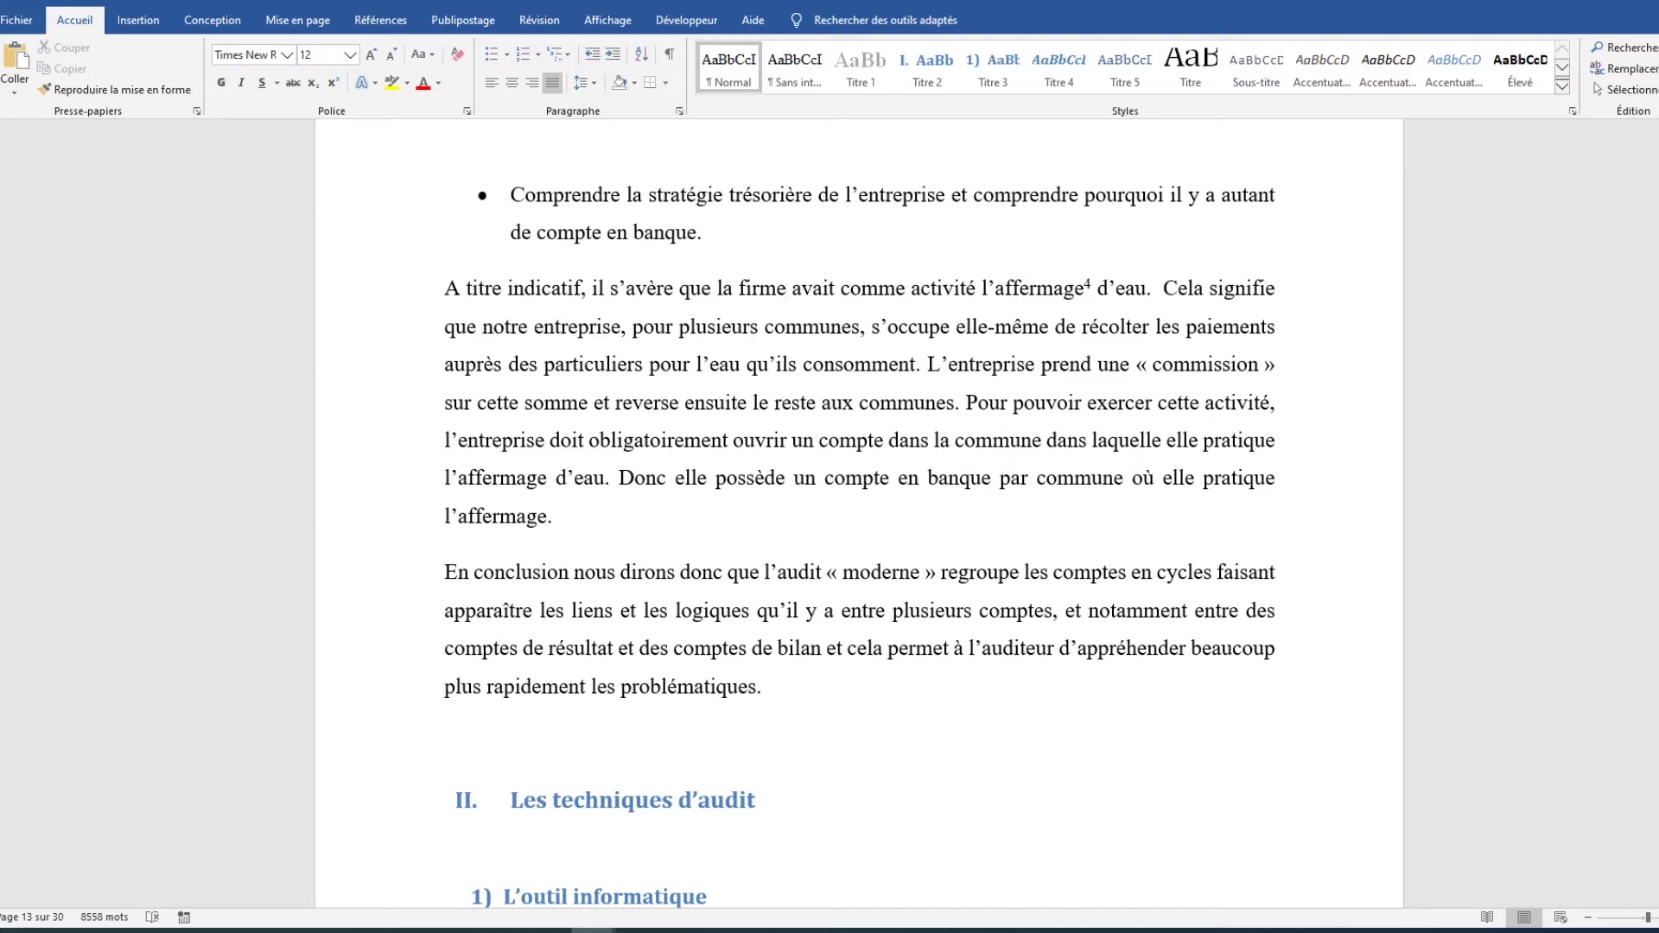
Save the edited thesis as 'Mémoire rédaction 2 V2.docx' beside the original
{"action": "left_click", "coordinate": [18, 19]}
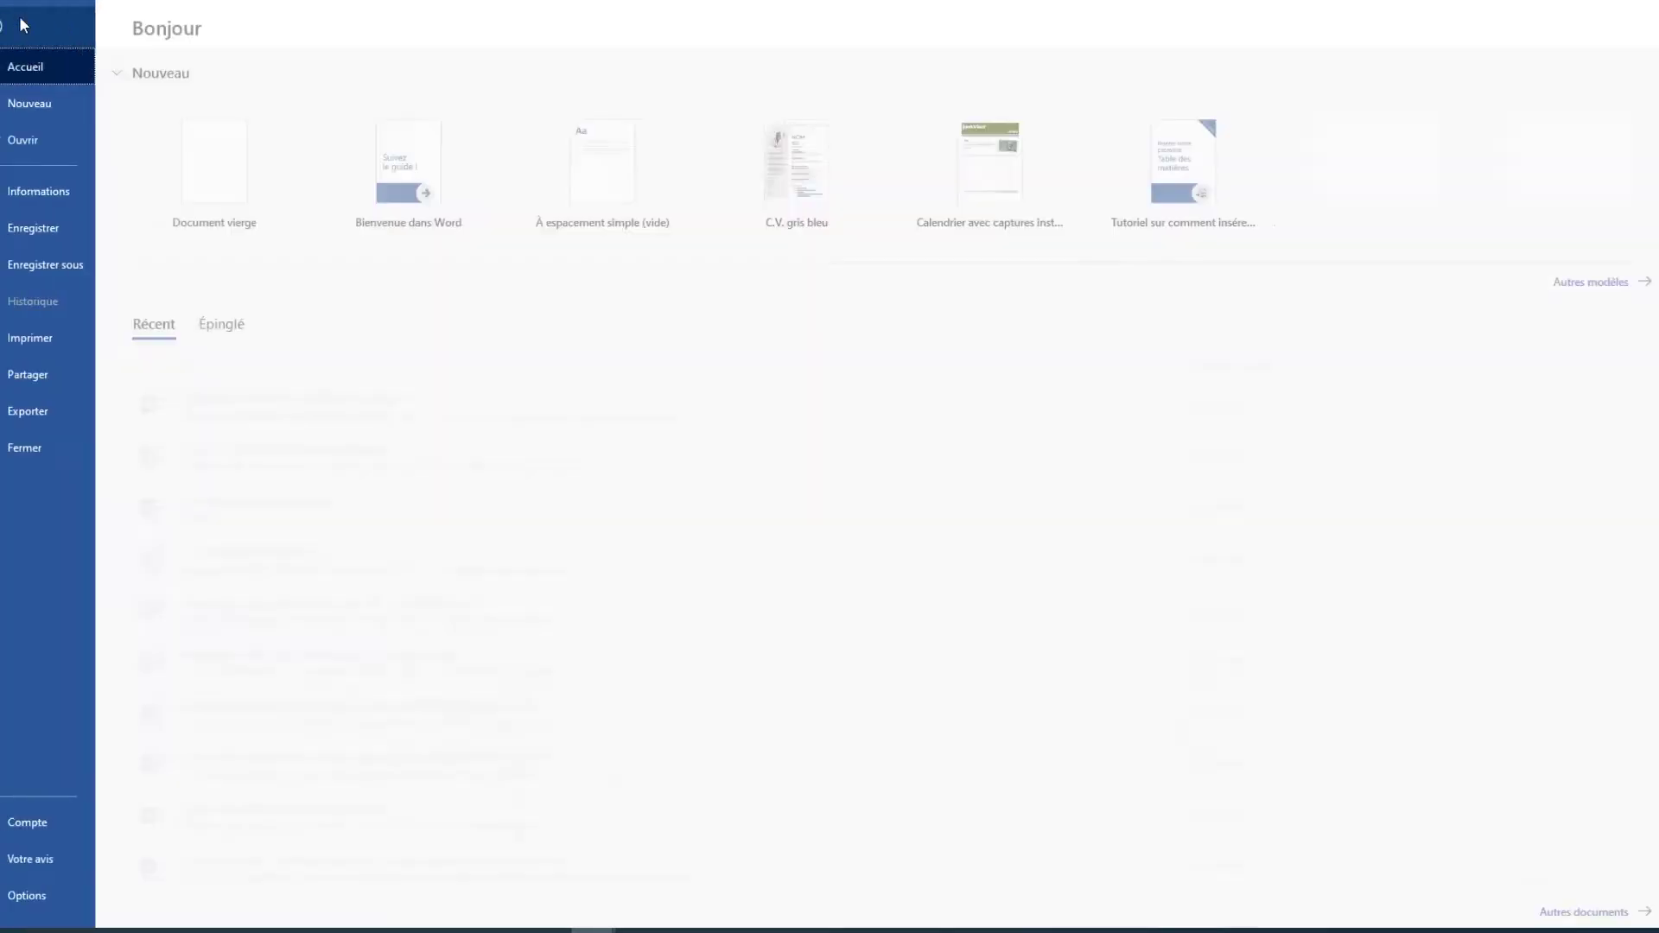
{"action": "left_click", "coordinate": [60, 264]}
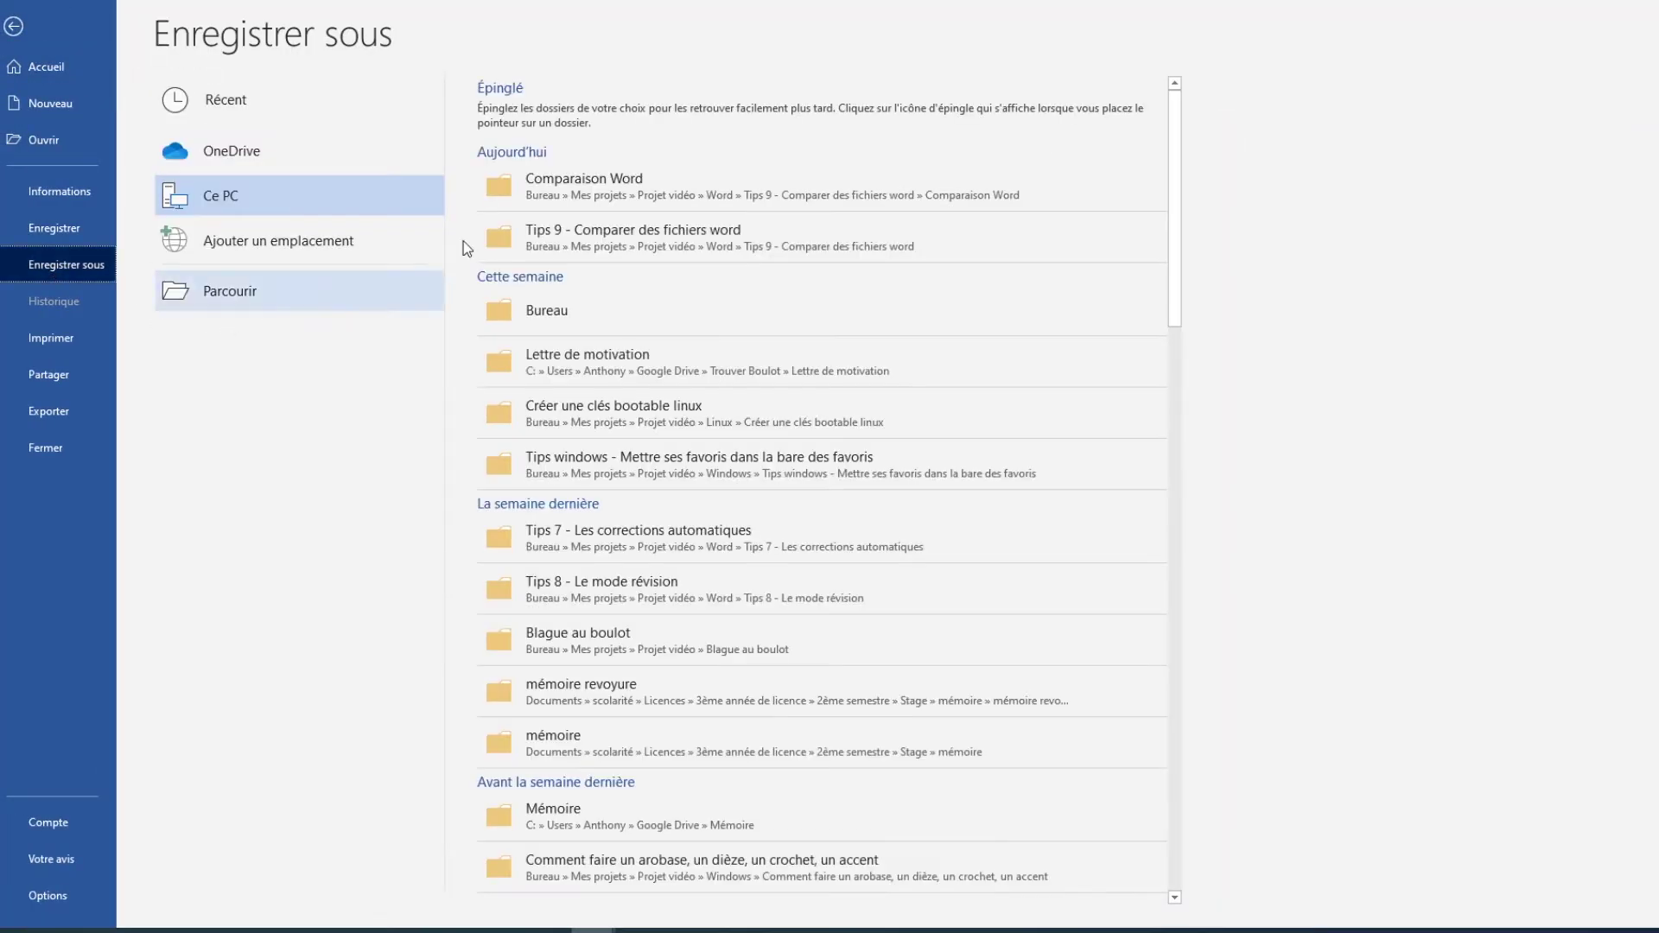
{"action": "left_click", "coordinate": [259, 287]}
{"action": "left_click", "coordinate": [265, 341]}
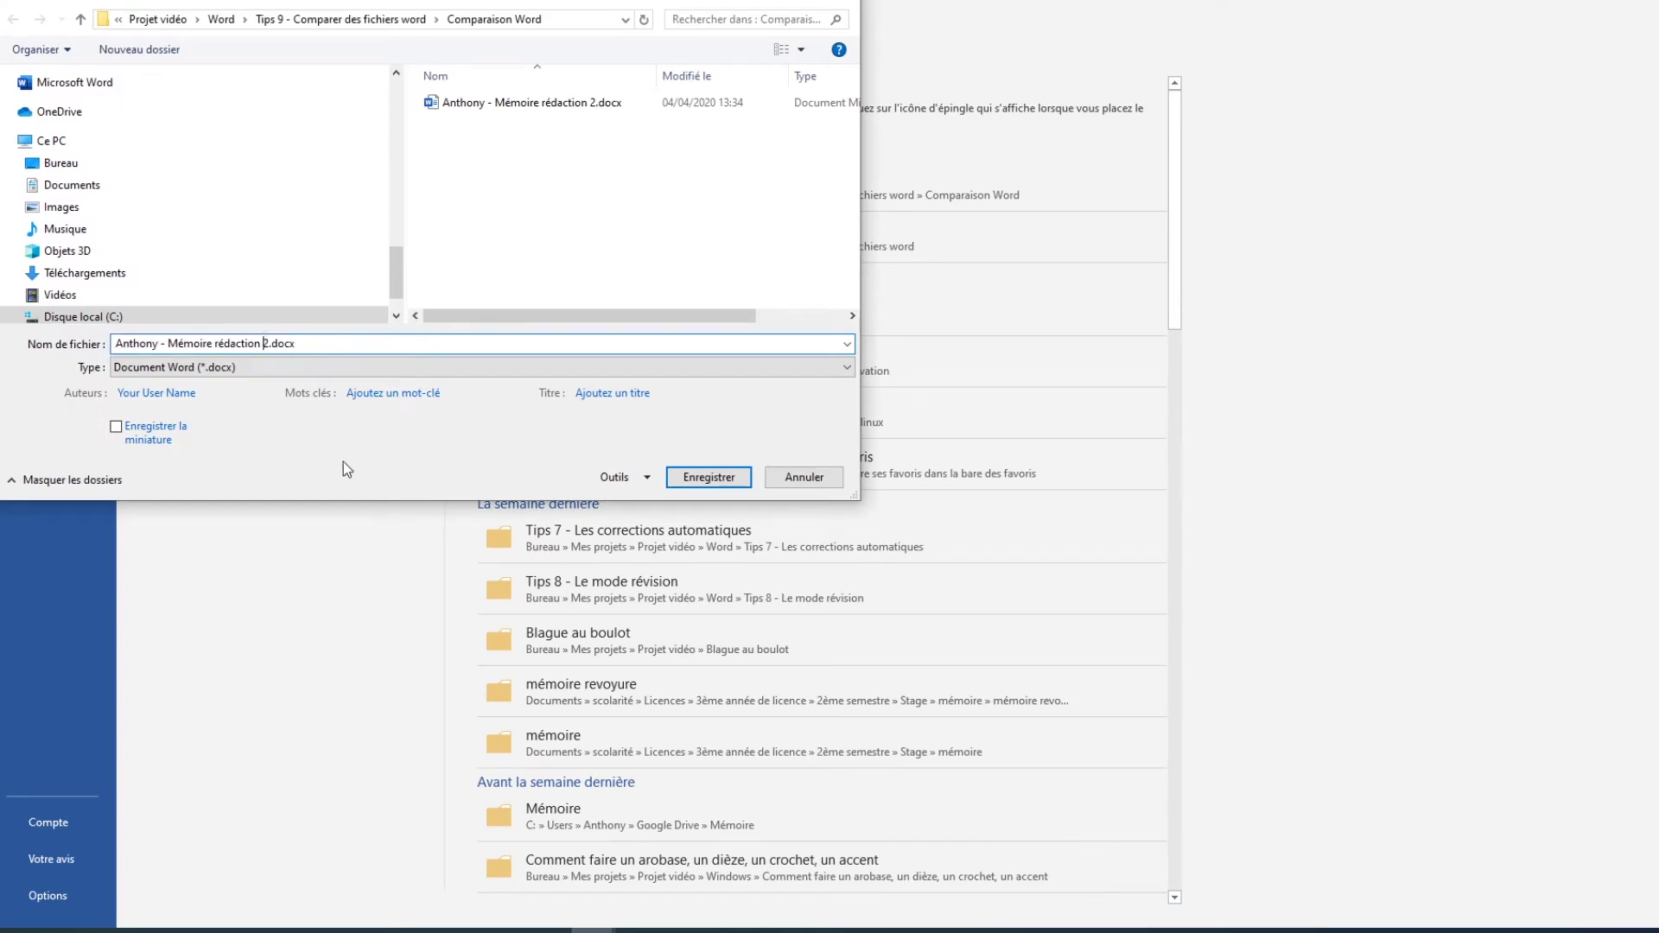
{"action": "type", "text": "2 V"}
{"action": "key", "text": "Return"}
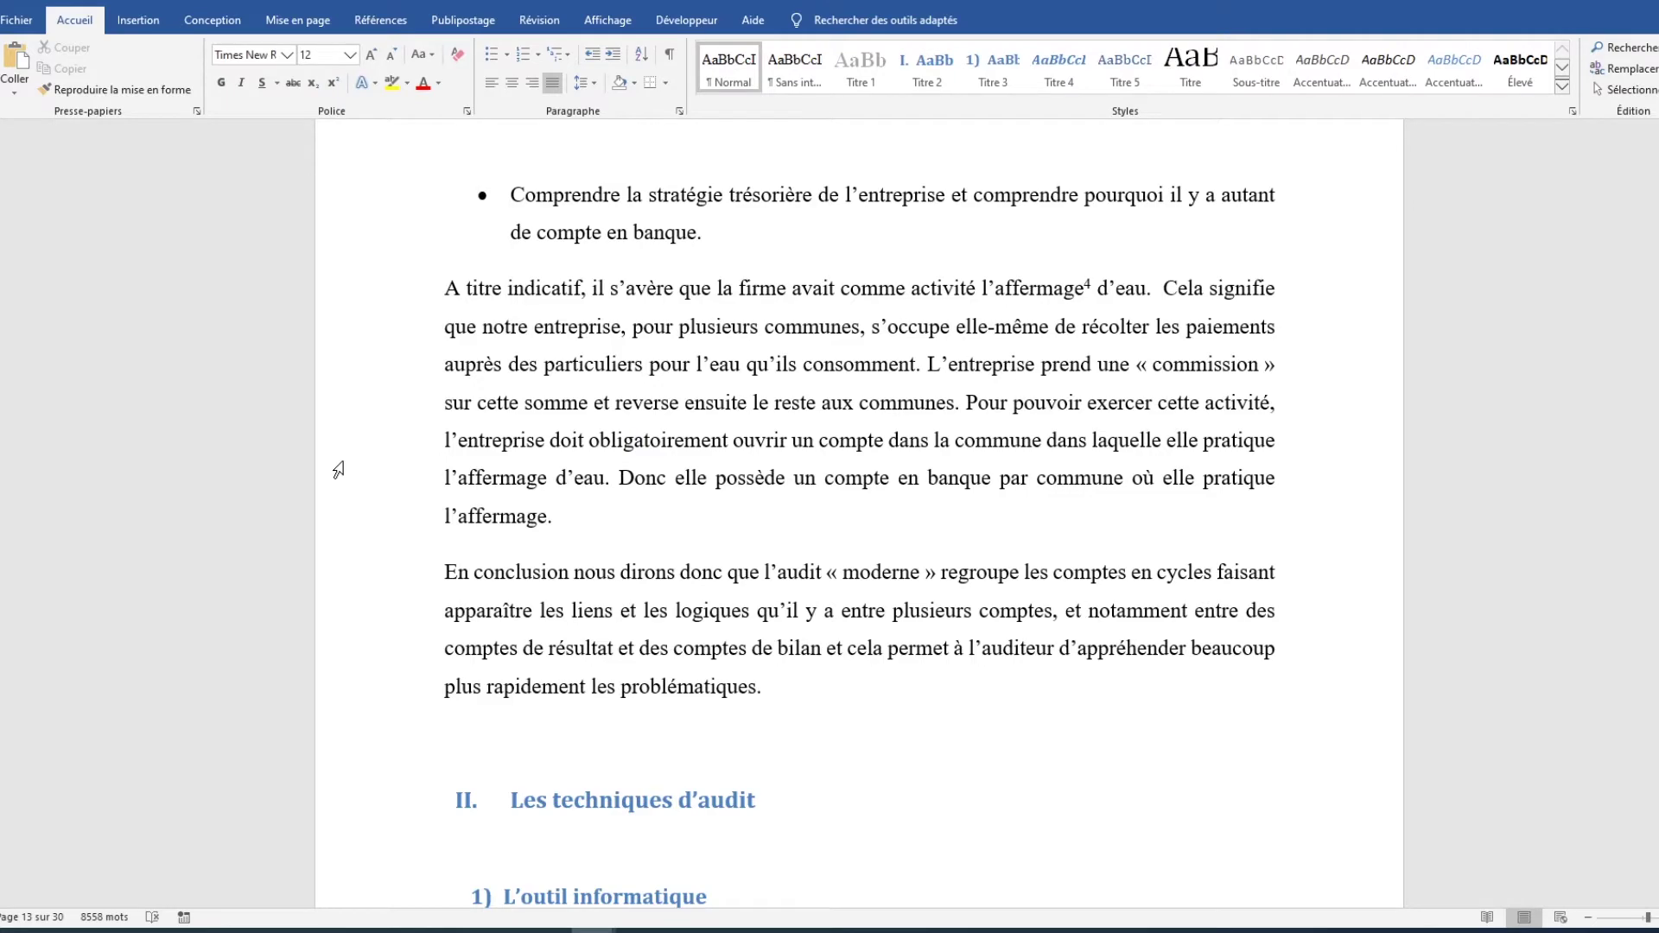
{"action": "key", "text": "alt+Tab"}
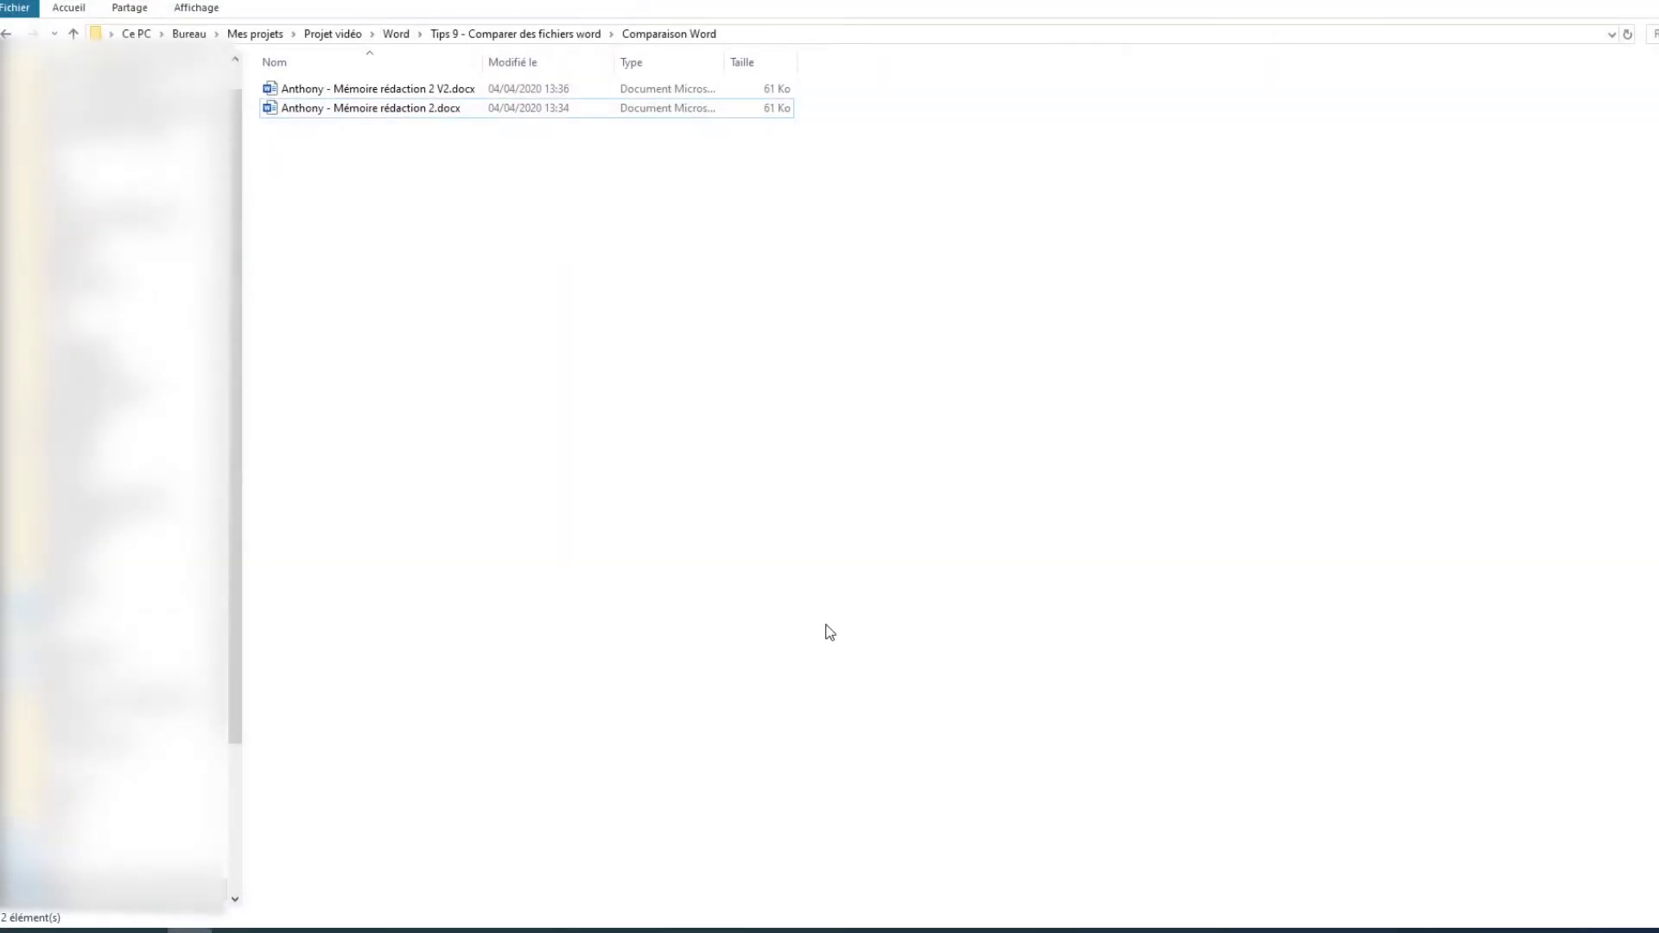
Start a new blank Word document from the taskbar jump list
{"action": "right_click", "coordinate": [605, 899]}
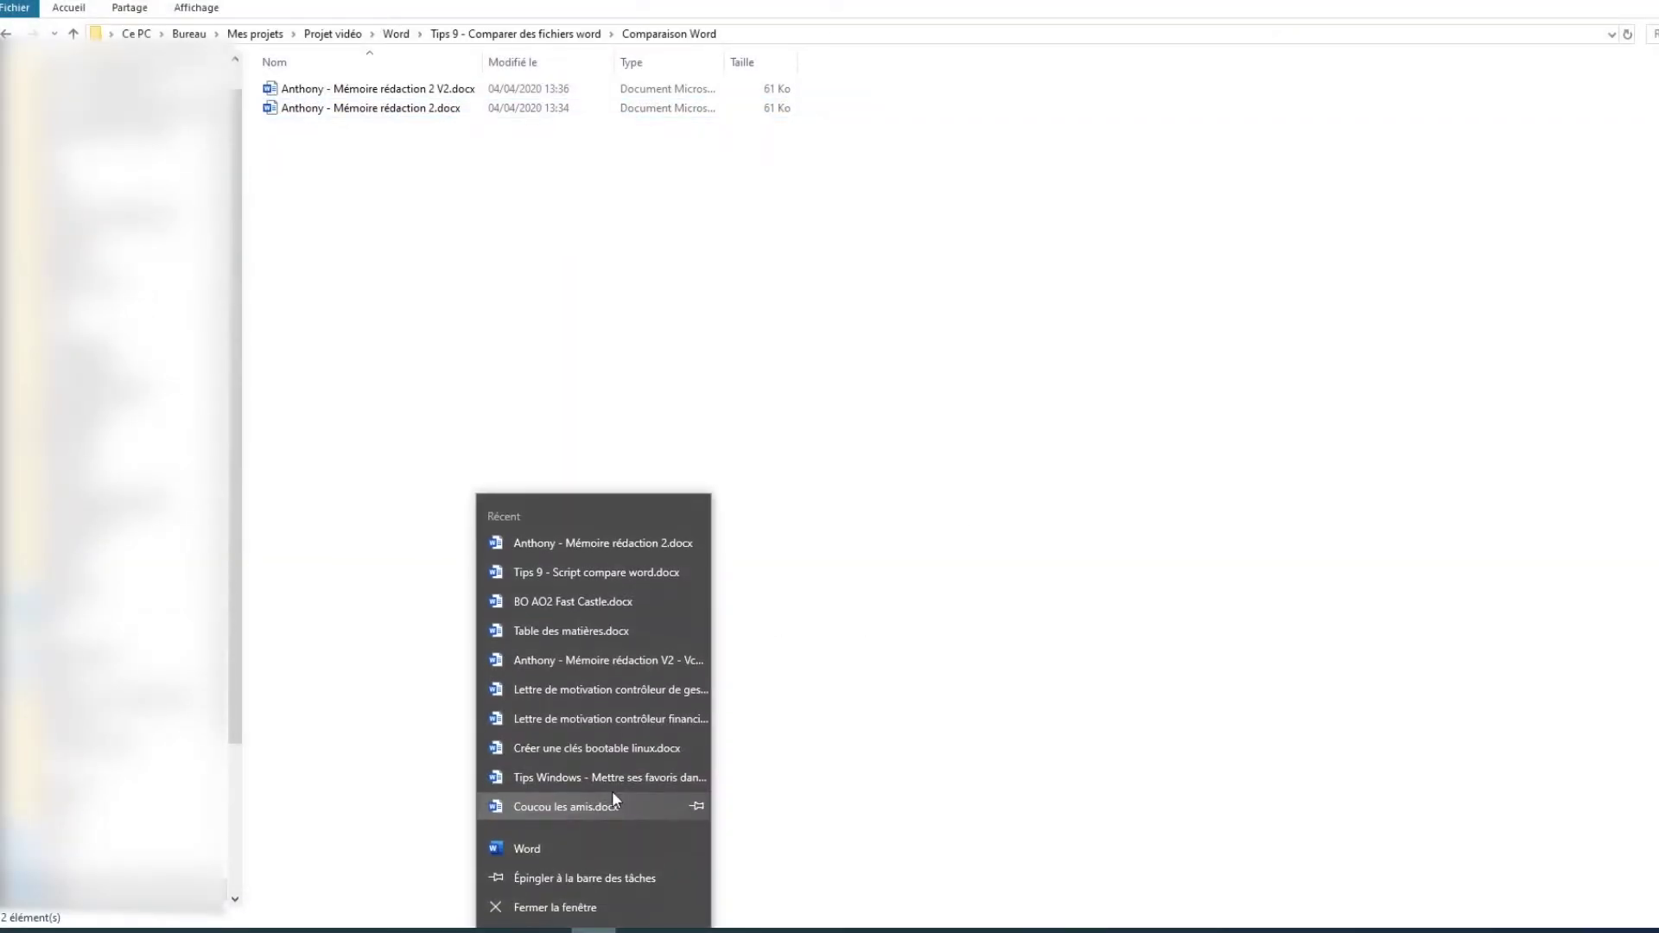
{"action": "left_click", "coordinate": [596, 848]}
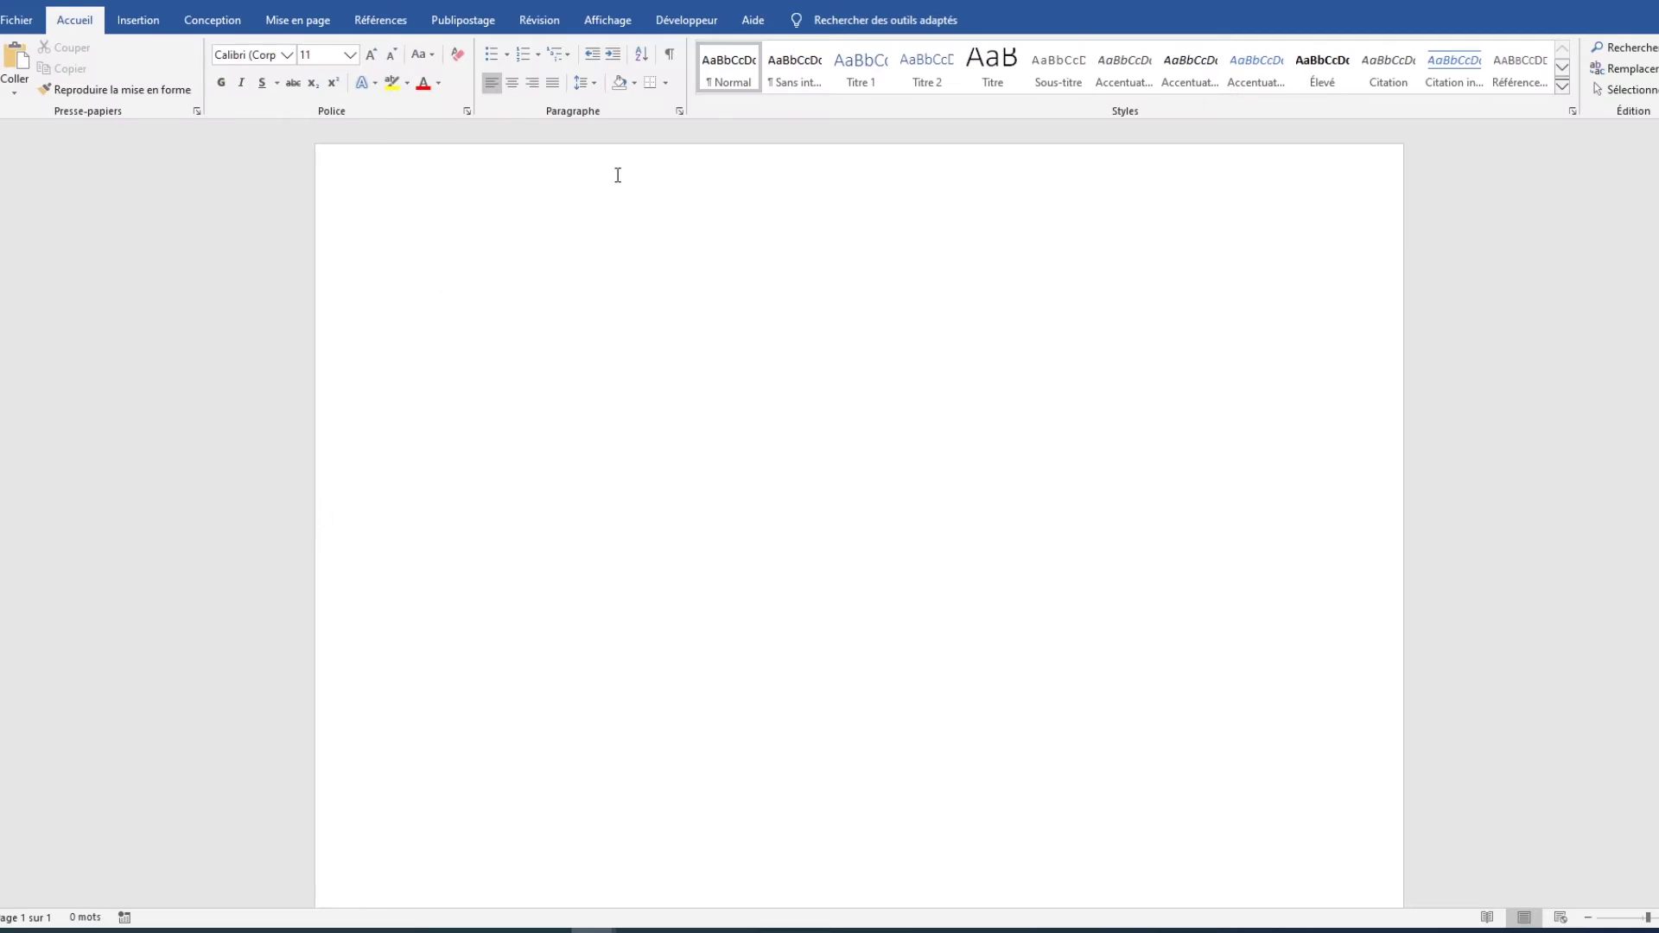
Open Révision > Comparer > Comparer... to bring up the Comparer des documents dialog
{"action": "left_click", "coordinate": [534, 20]}
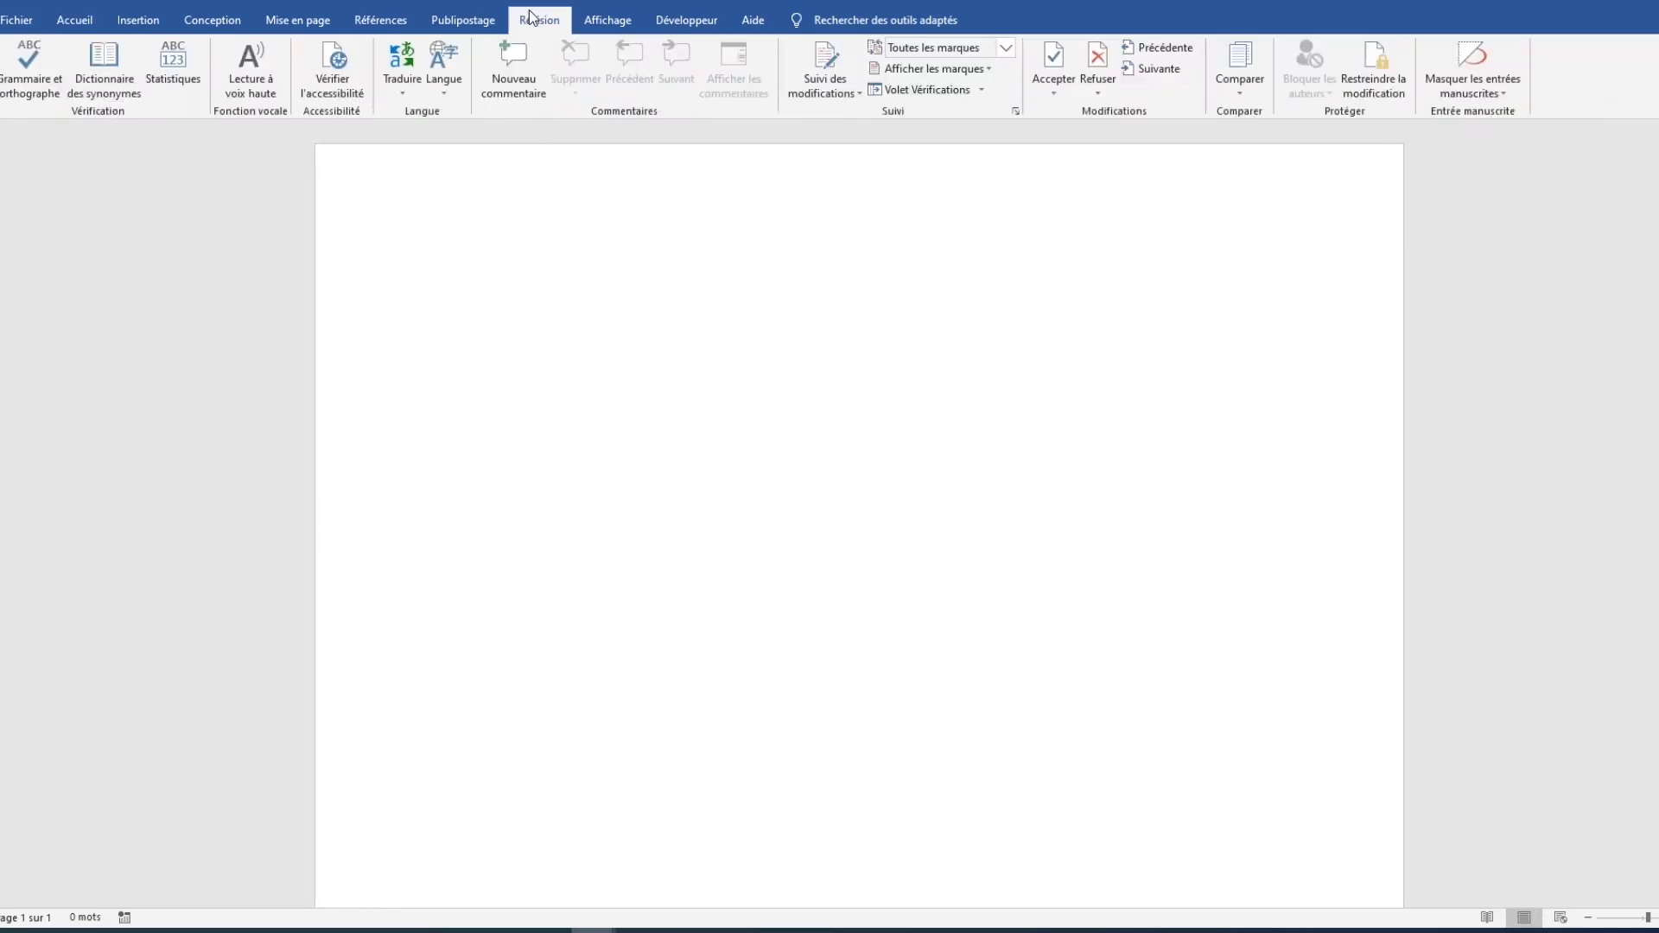
{"action": "left_click", "coordinate": [1247, 81]}
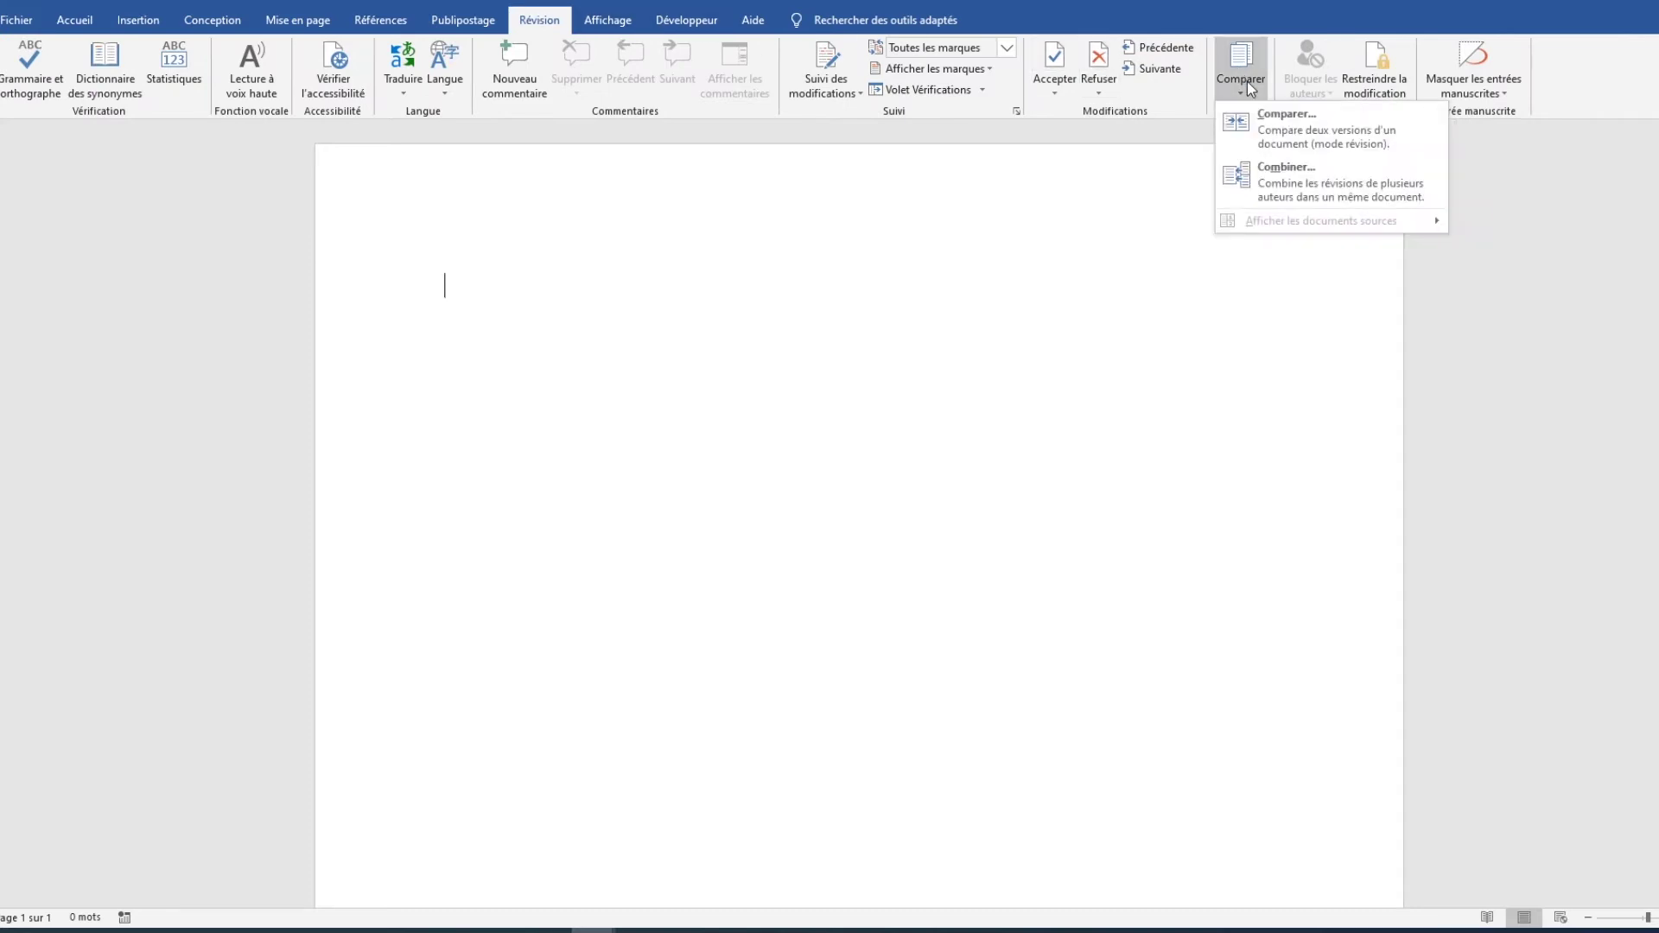
{"action": "left_click", "coordinate": [1292, 136]}
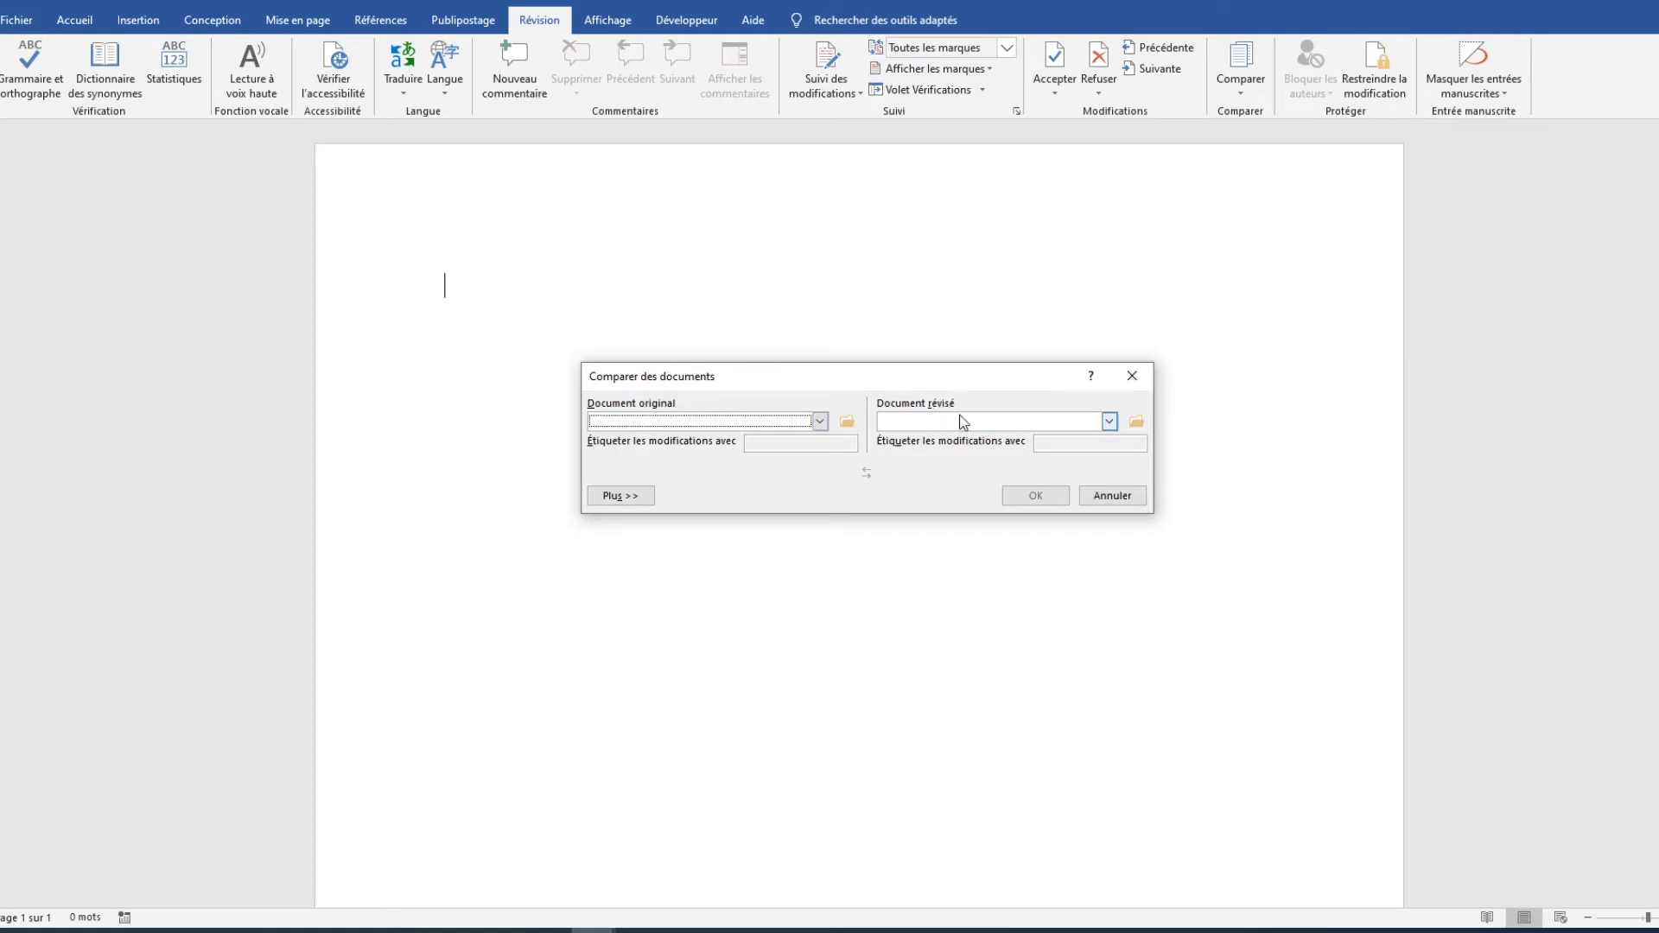
Compare Mémoire rédaction 2.docx as original against Mémoire rédaction 2 V2.docx as revised
{"action": "left_click", "coordinate": [847, 423]}
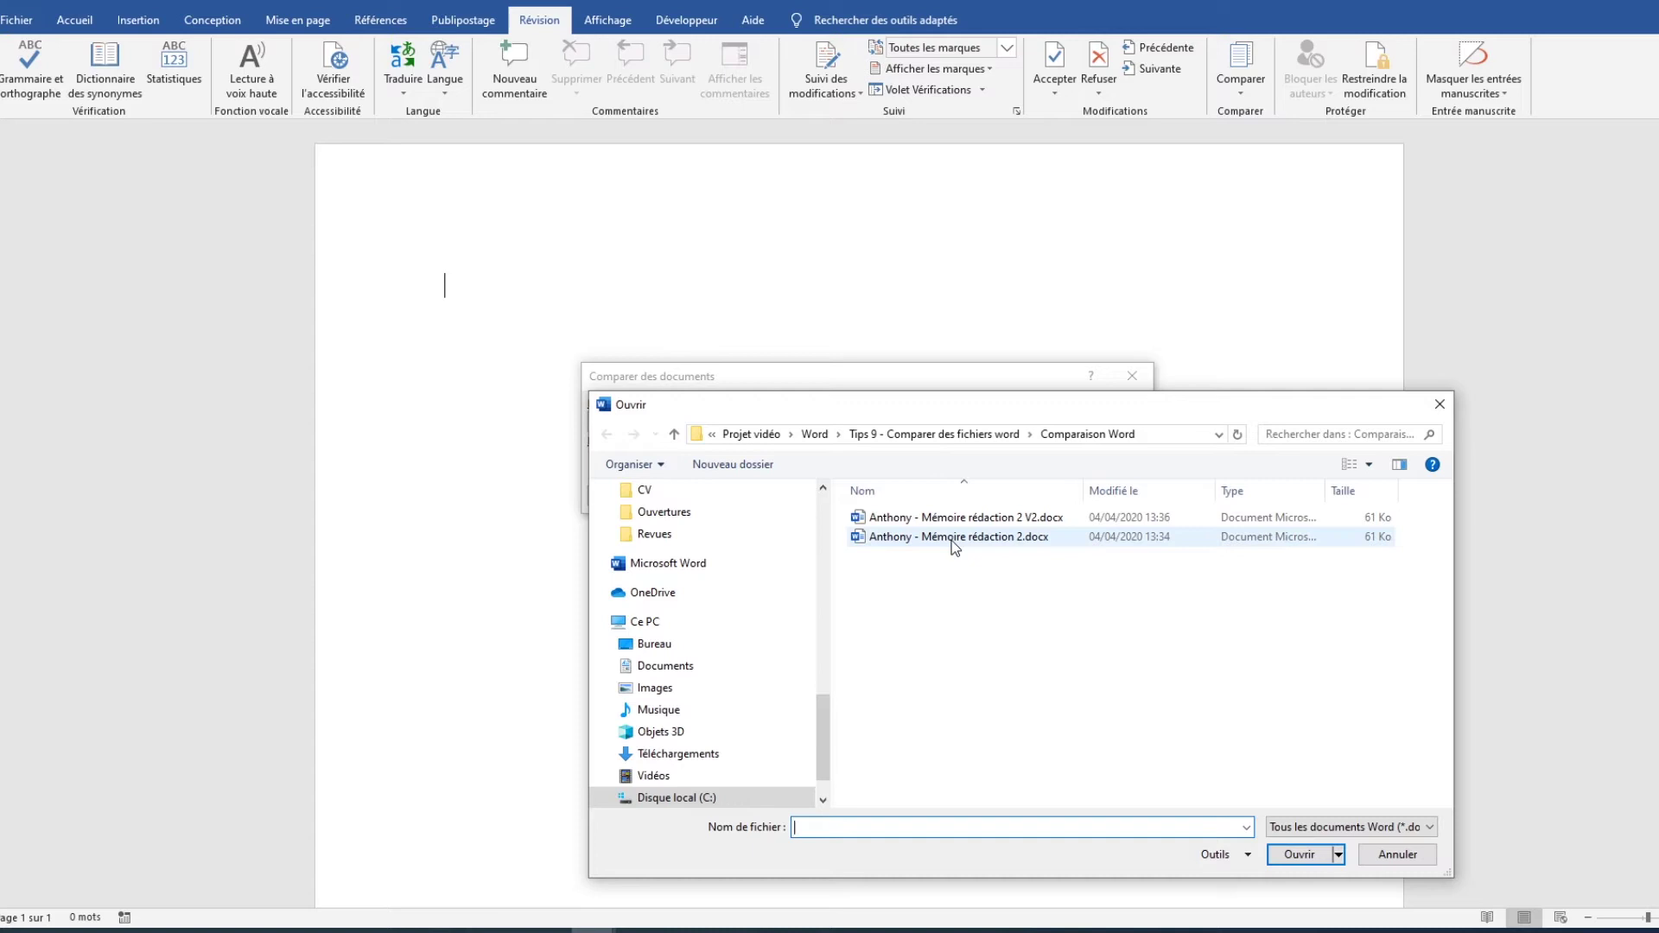
{"action": "left_click", "coordinate": [952, 541]}
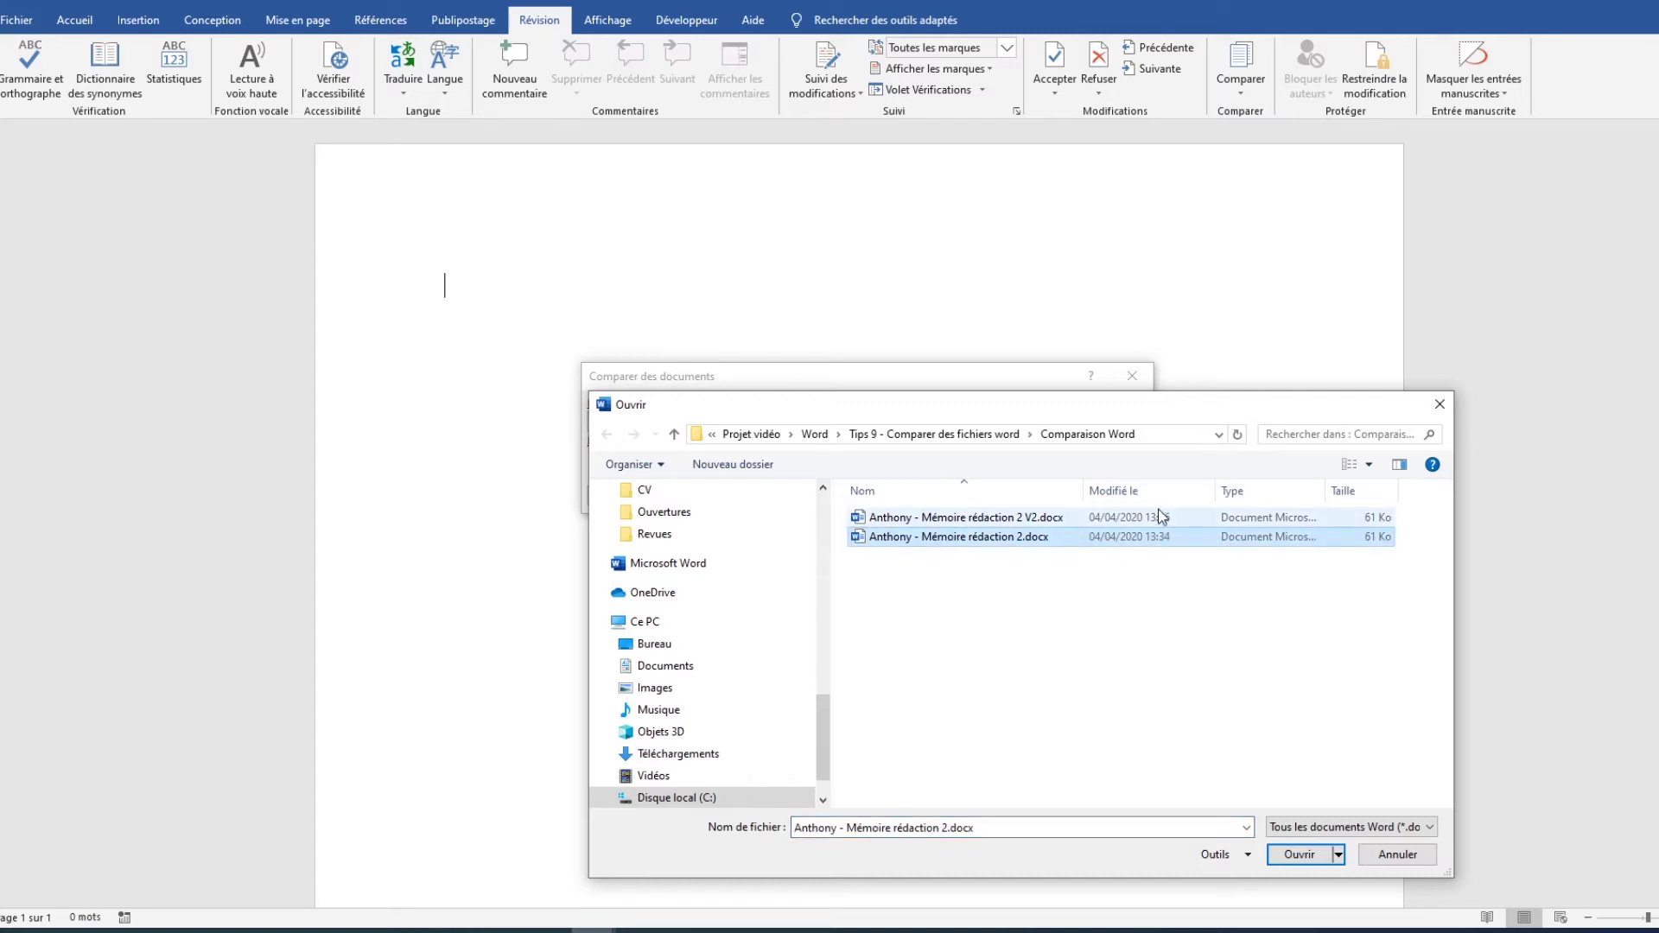
{"action": "left_click", "coordinate": [1305, 855]}
{"action": "left_click", "coordinate": [1135, 423]}
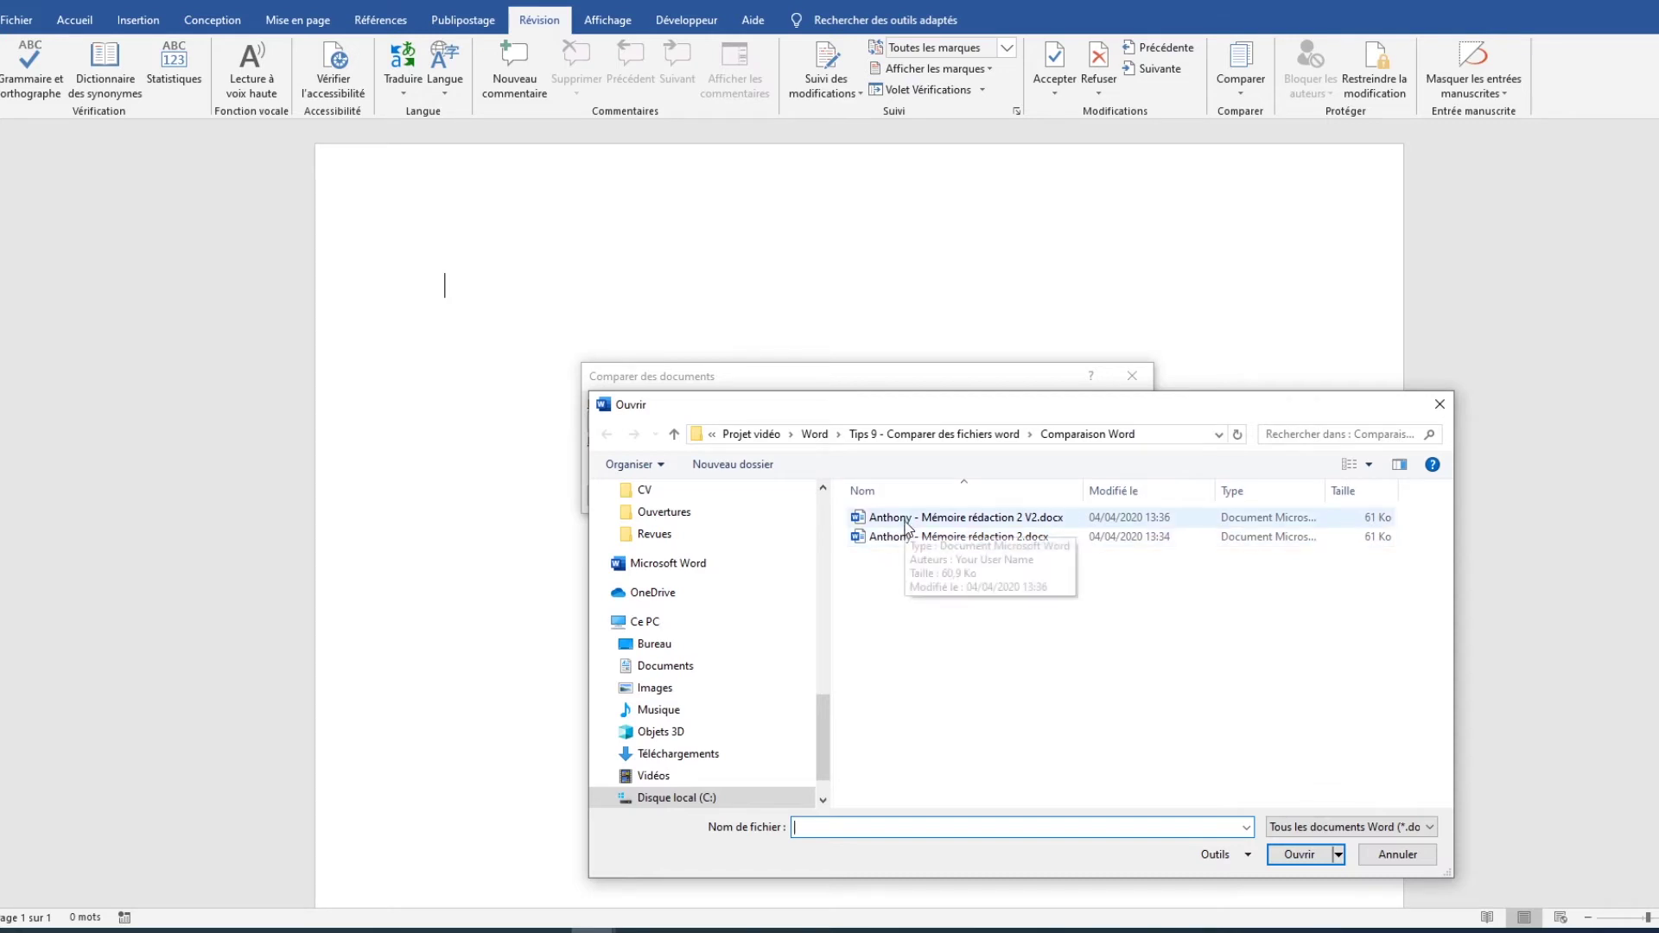
{"action": "left_click", "coordinate": [907, 519]}
{"action": "double_click", "coordinate": [905, 518]}
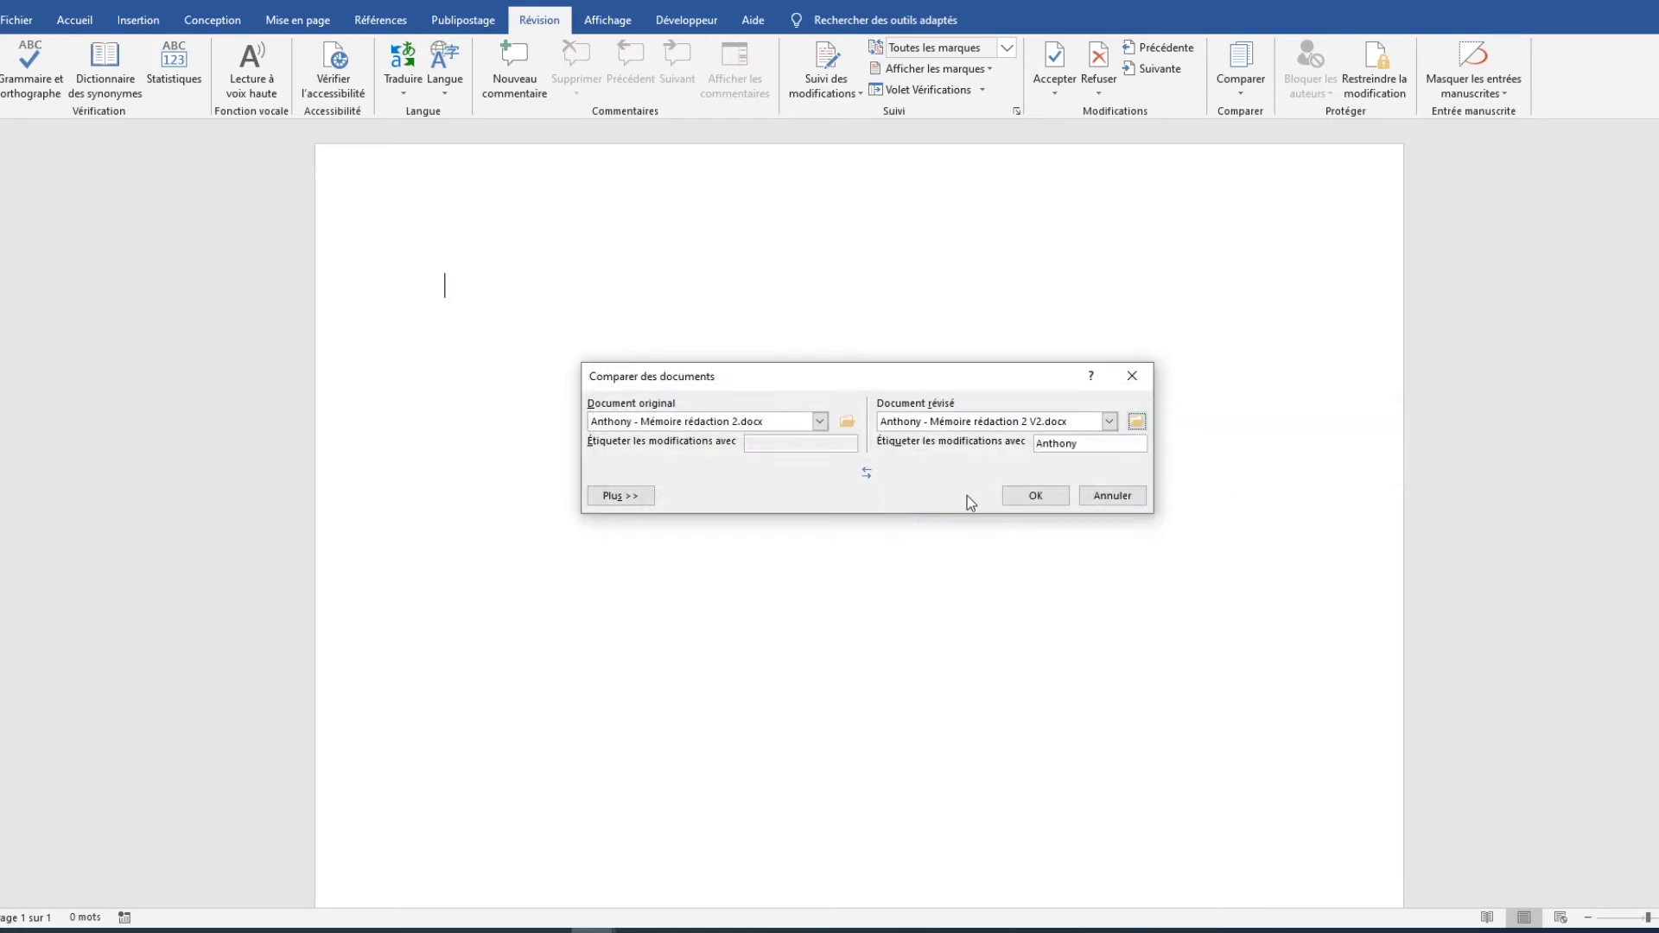
{"action": "left_click", "coordinate": [1024, 493]}
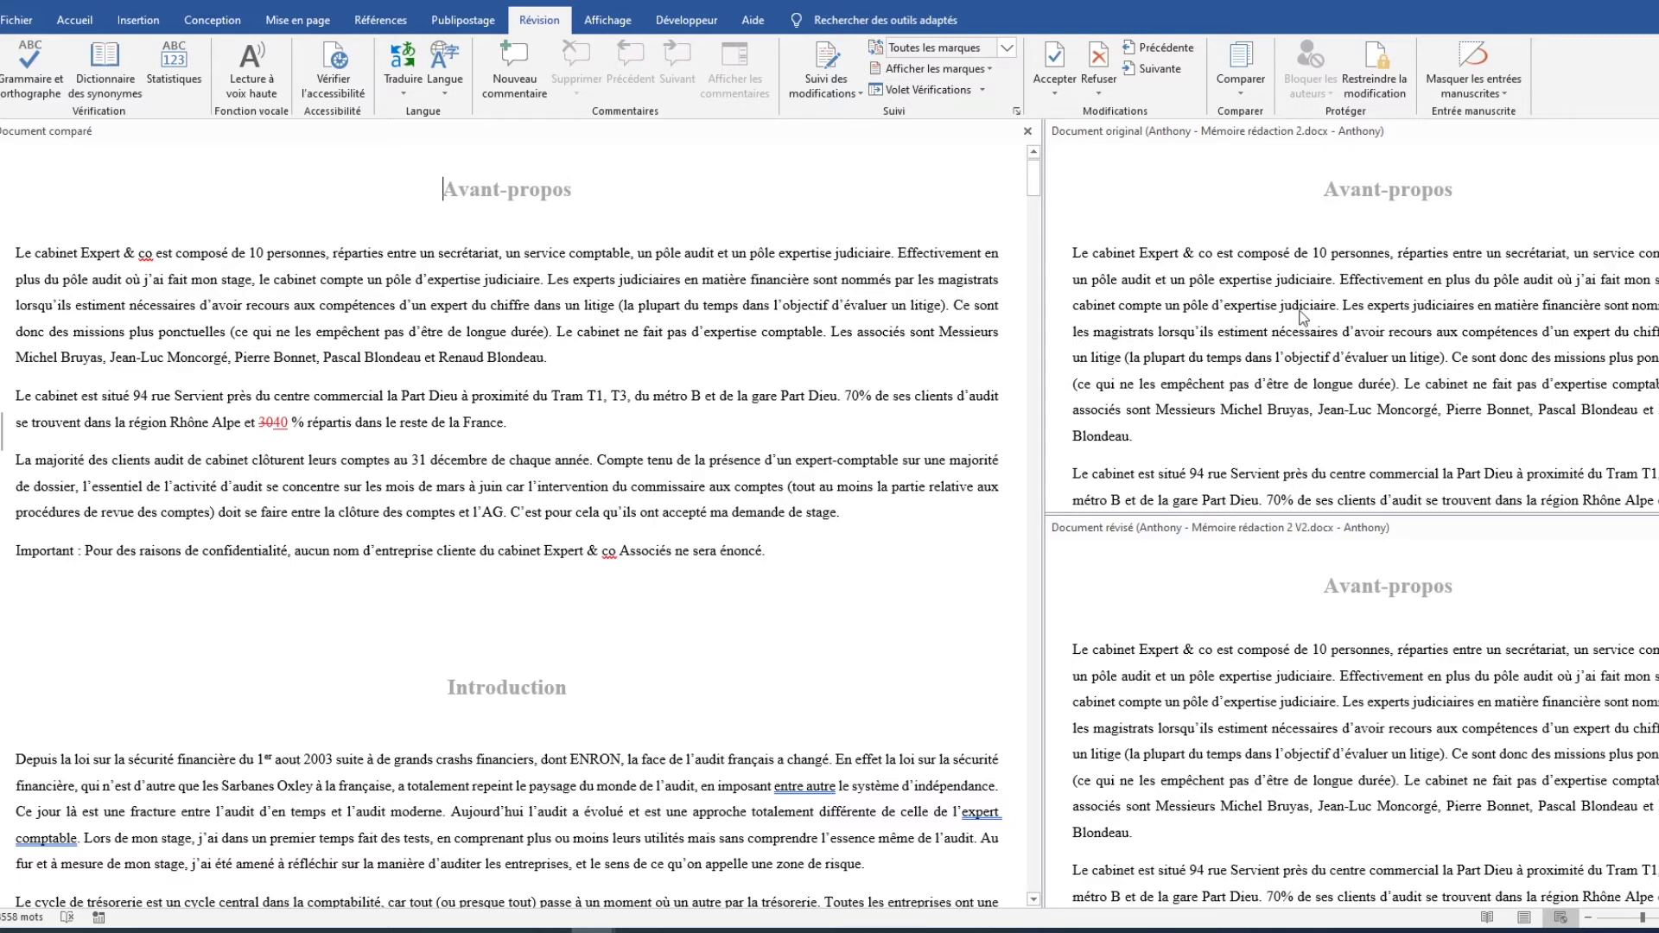
{"action": "left_click", "coordinate": [1258, 644]}
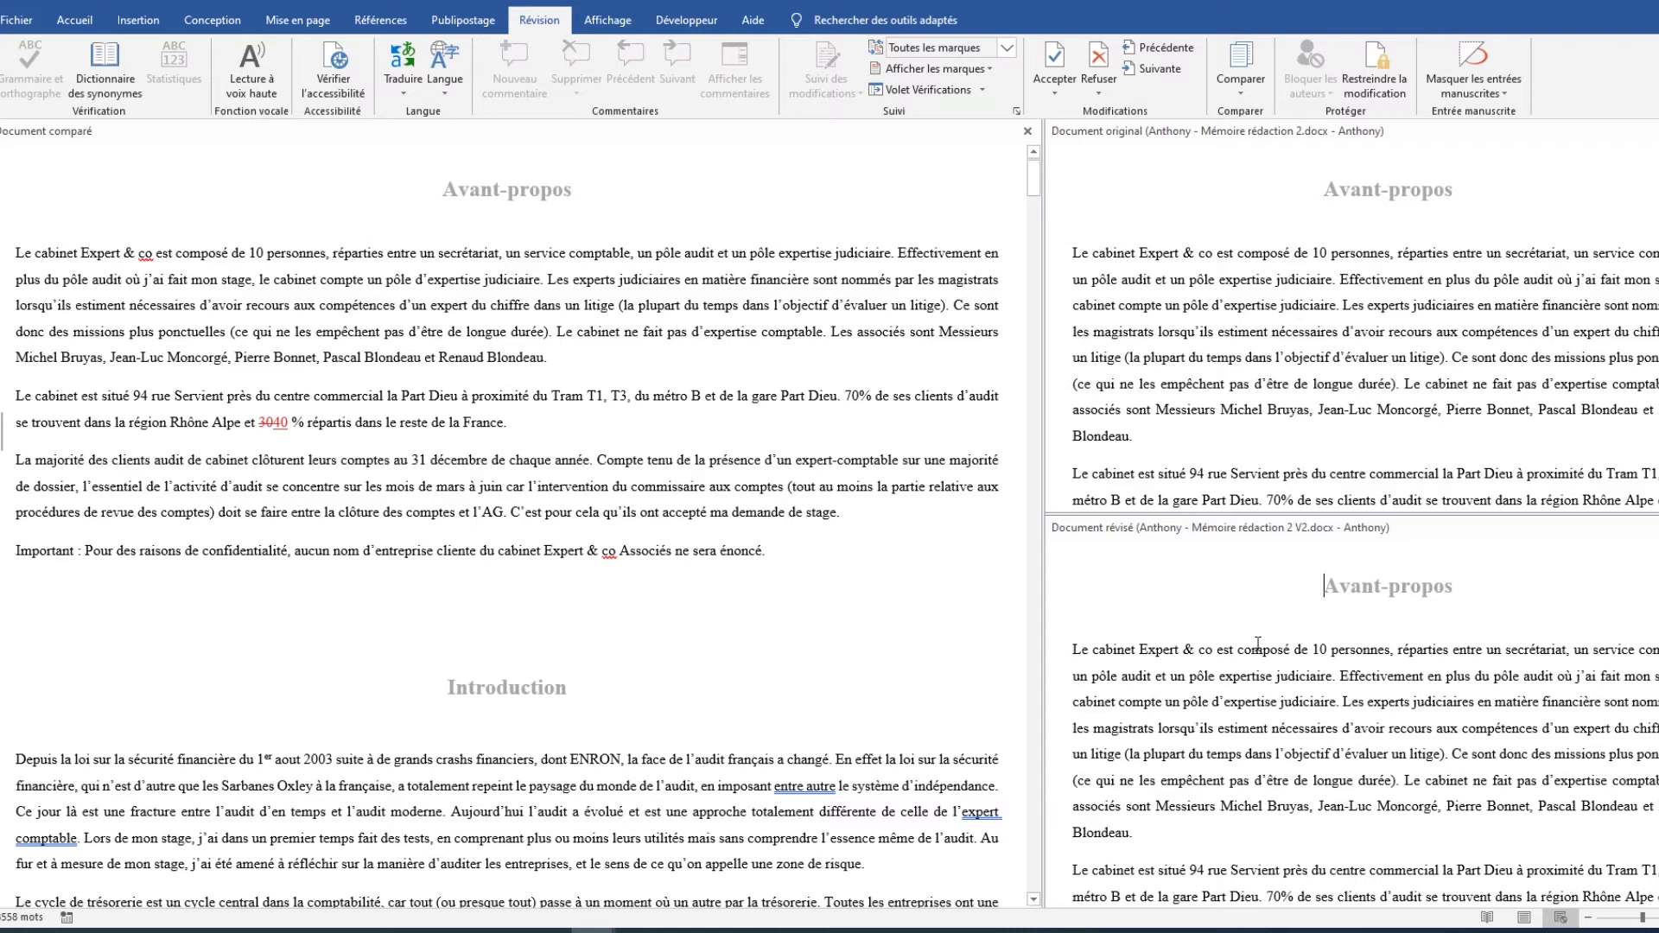
{"action": "left_click", "coordinate": [448, 267]}
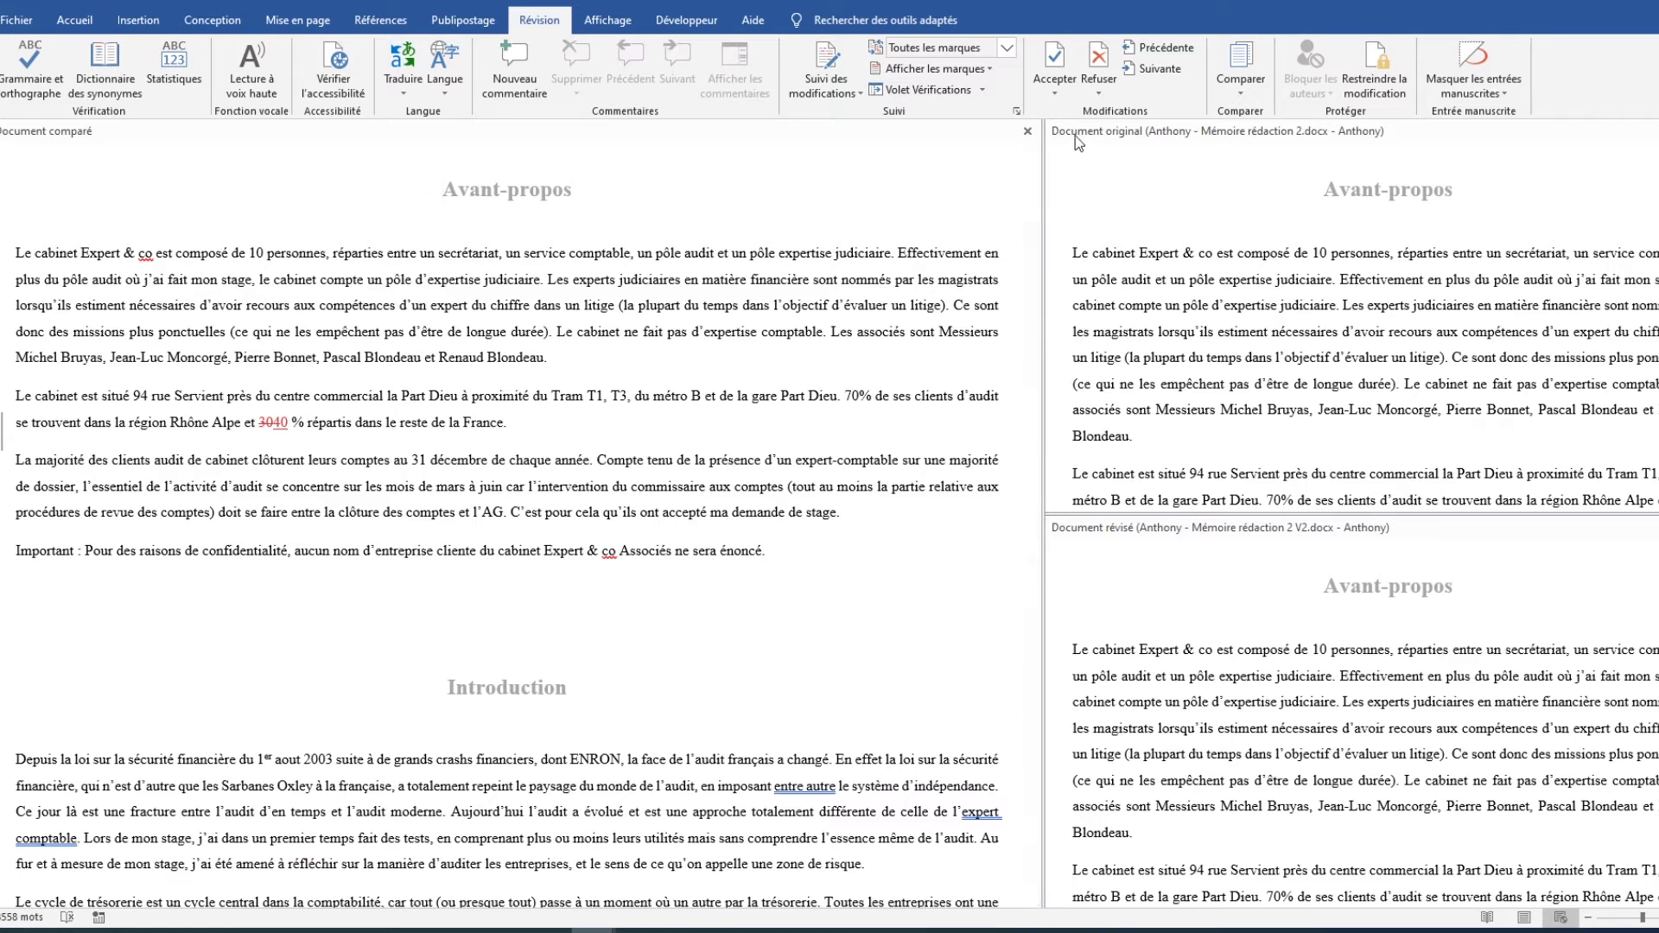
{"action": "scroll", "coordinate": [1292, 280], "scroll_direction": "down", "scroll_amount": 1}
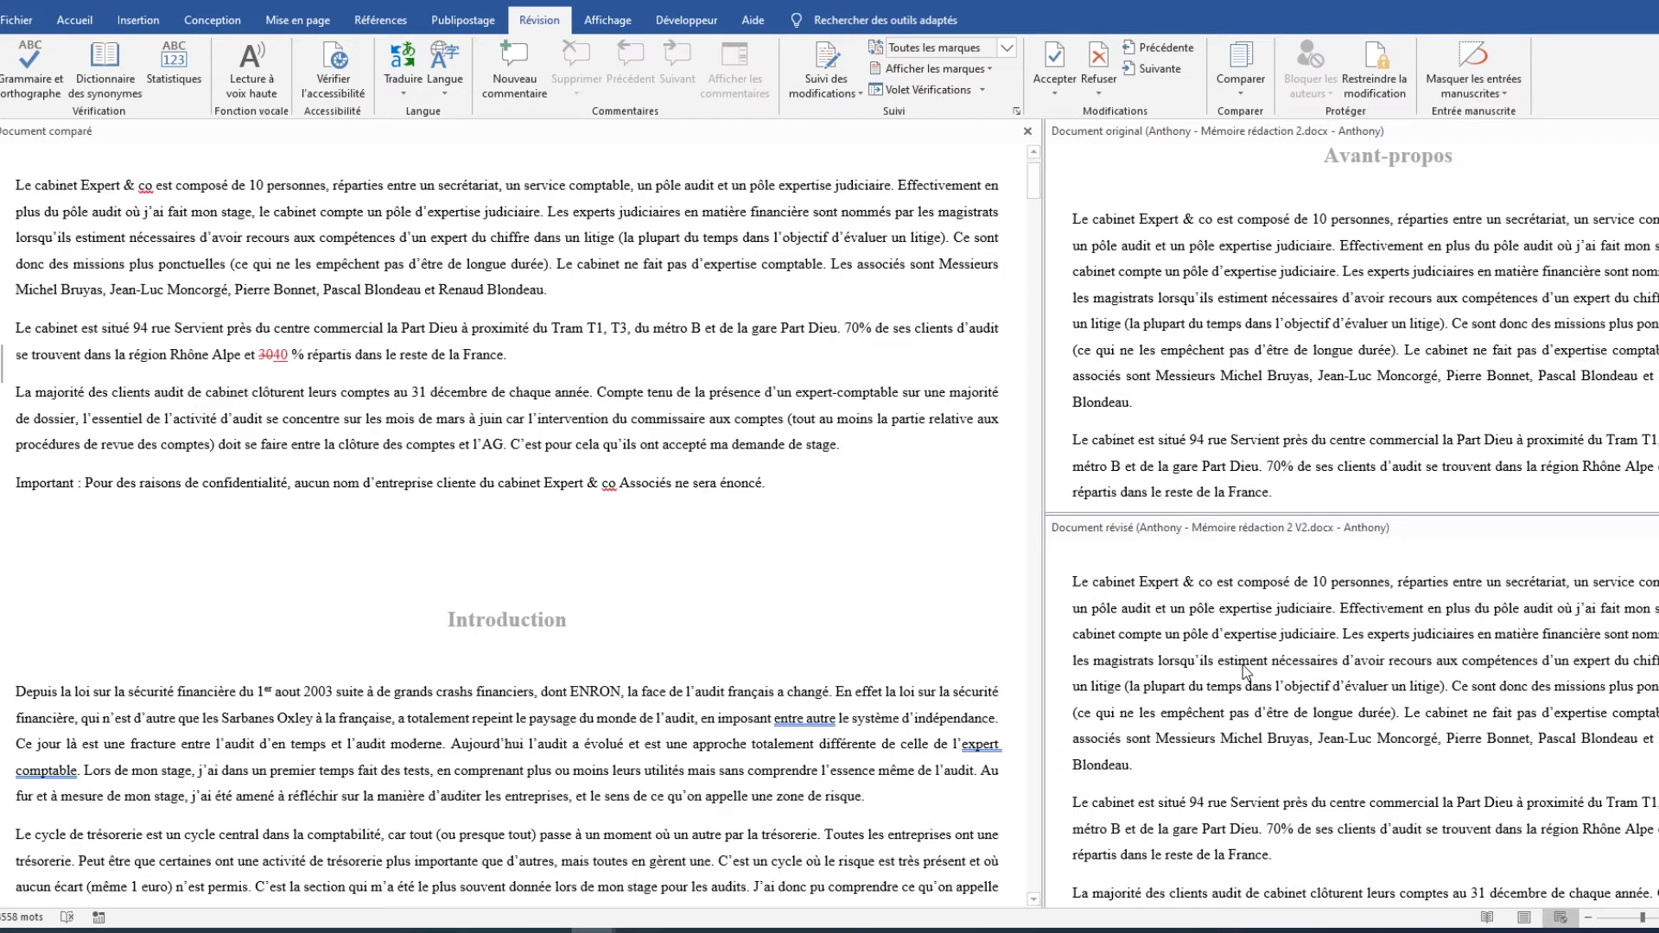
{"action": "scroll", "coordinate": [1245, 669], "scroll_direction": "up", "scroll_amount": 1}
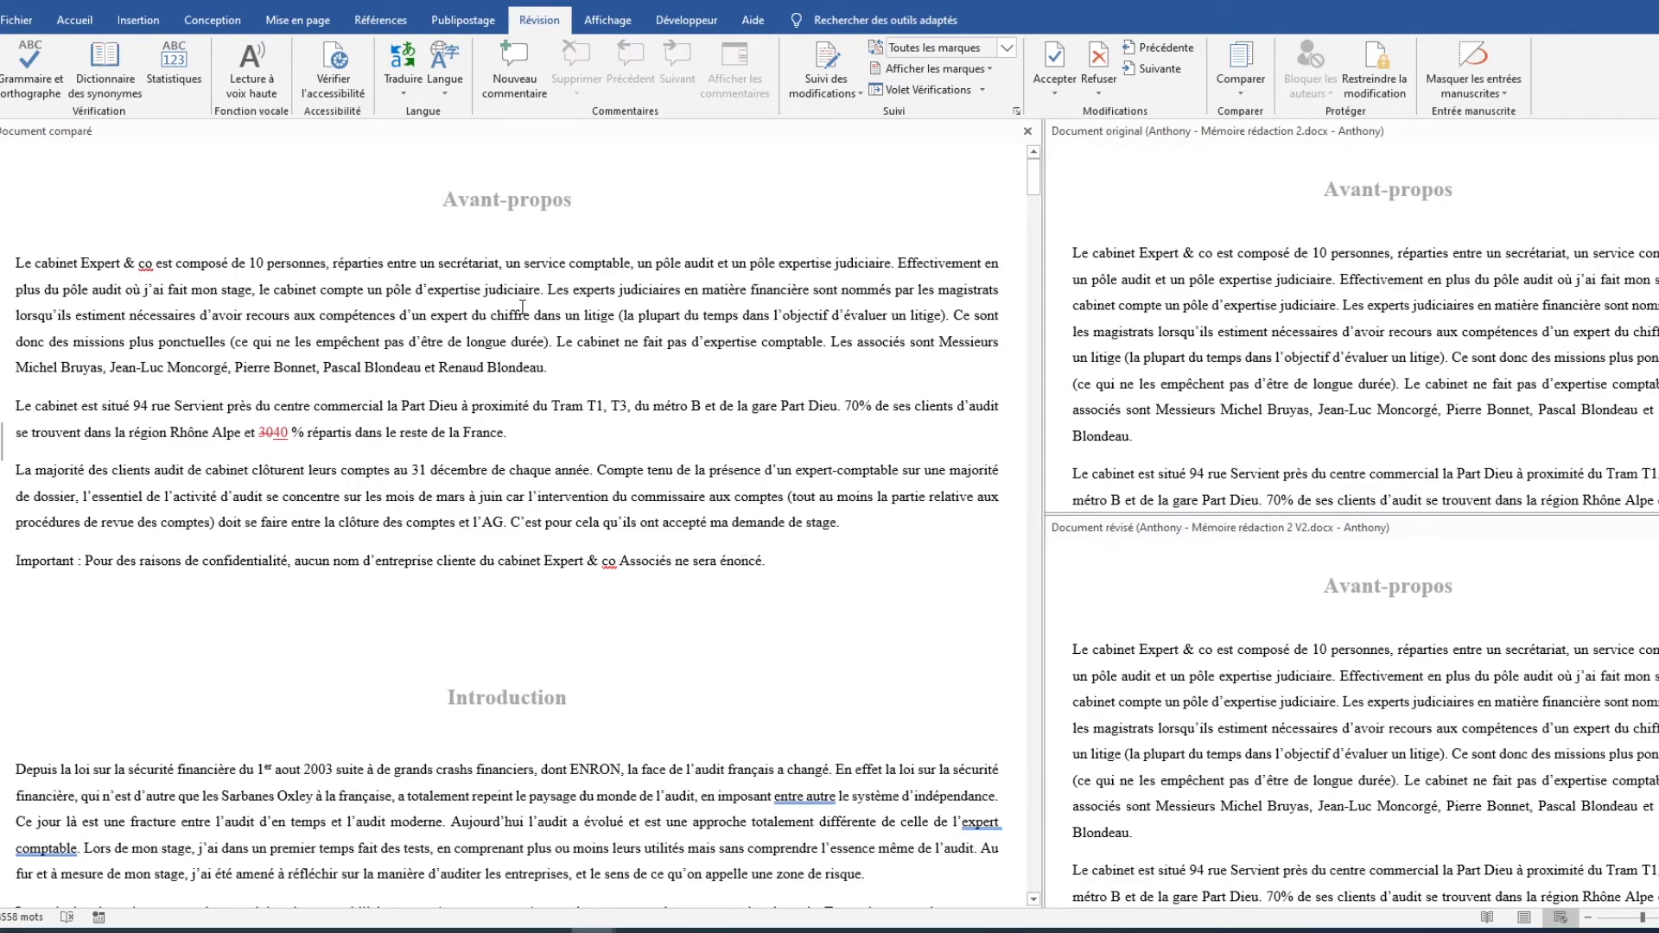
{"action": "left_click", "coordinate": [274, 432]}
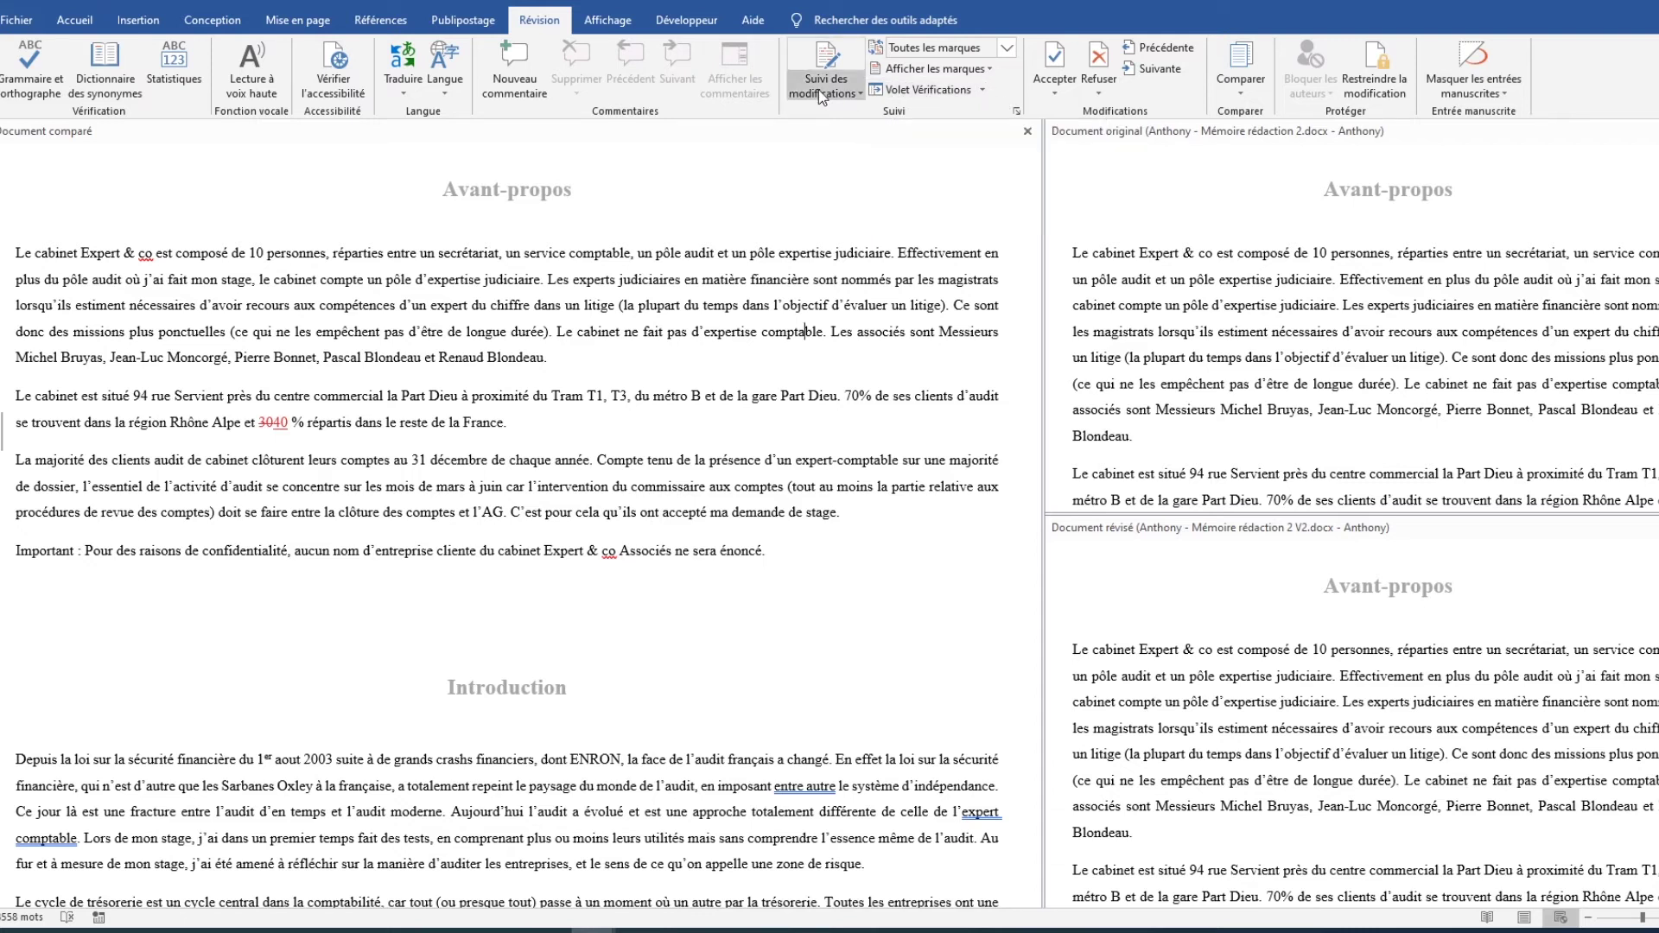
Show the Révisions pane and jump to the 'l'un des cycles' revision
{"action": "left_click", "coordinate": [950, 90]}
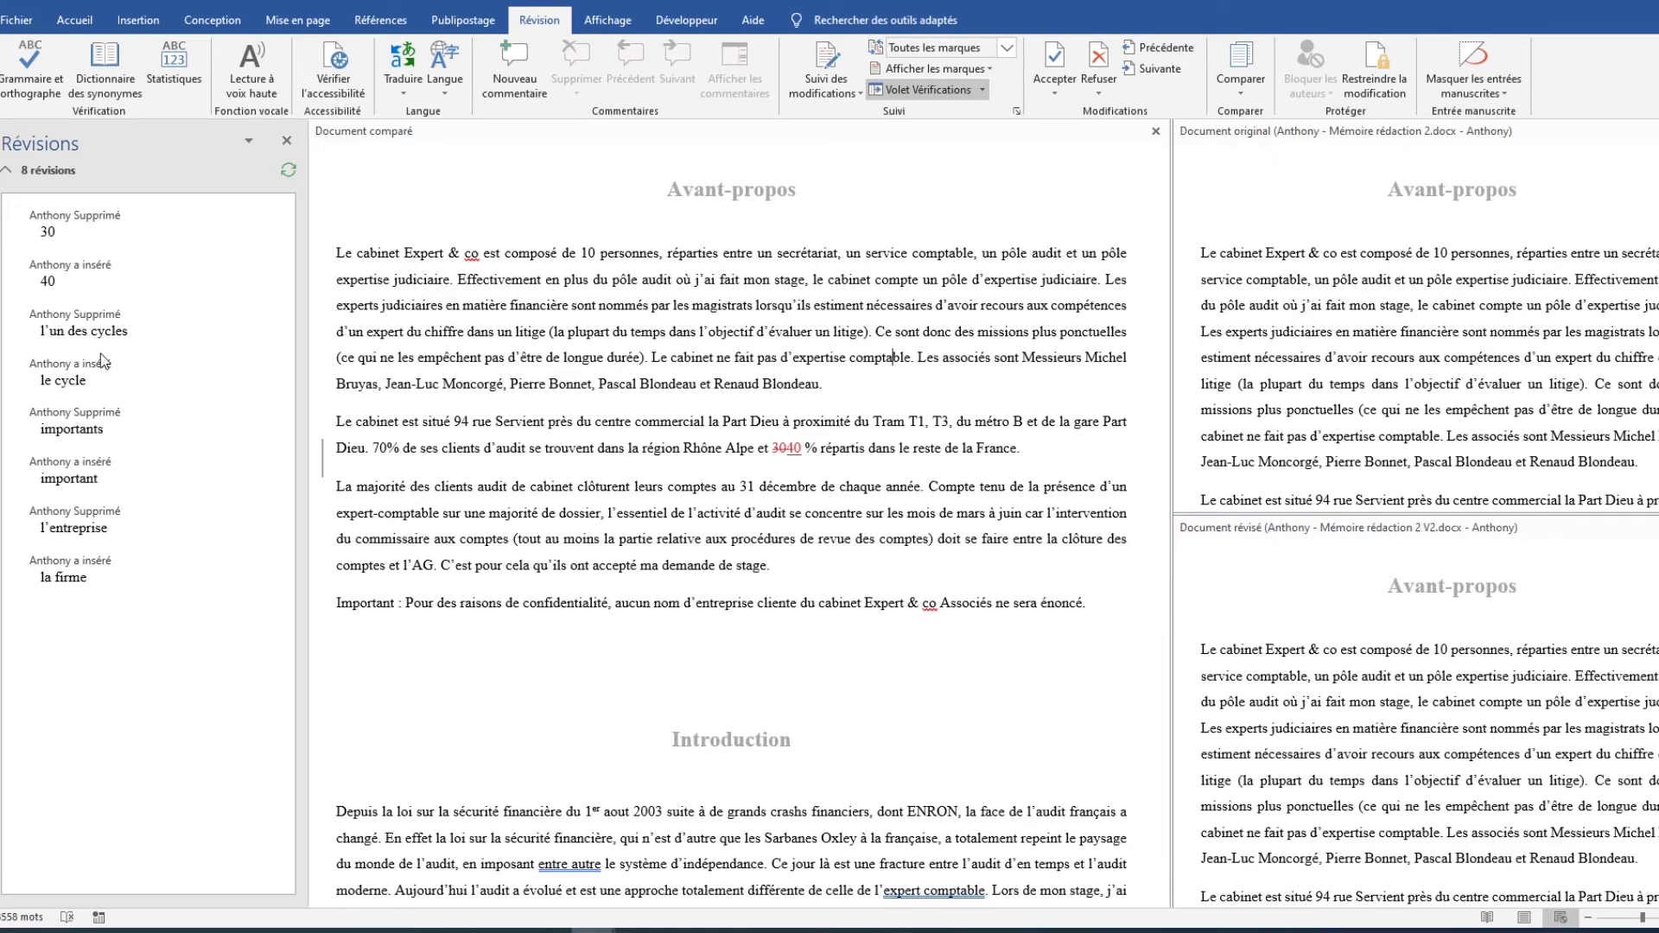
{"action": "left_click", "coordinate": [83, 220]}
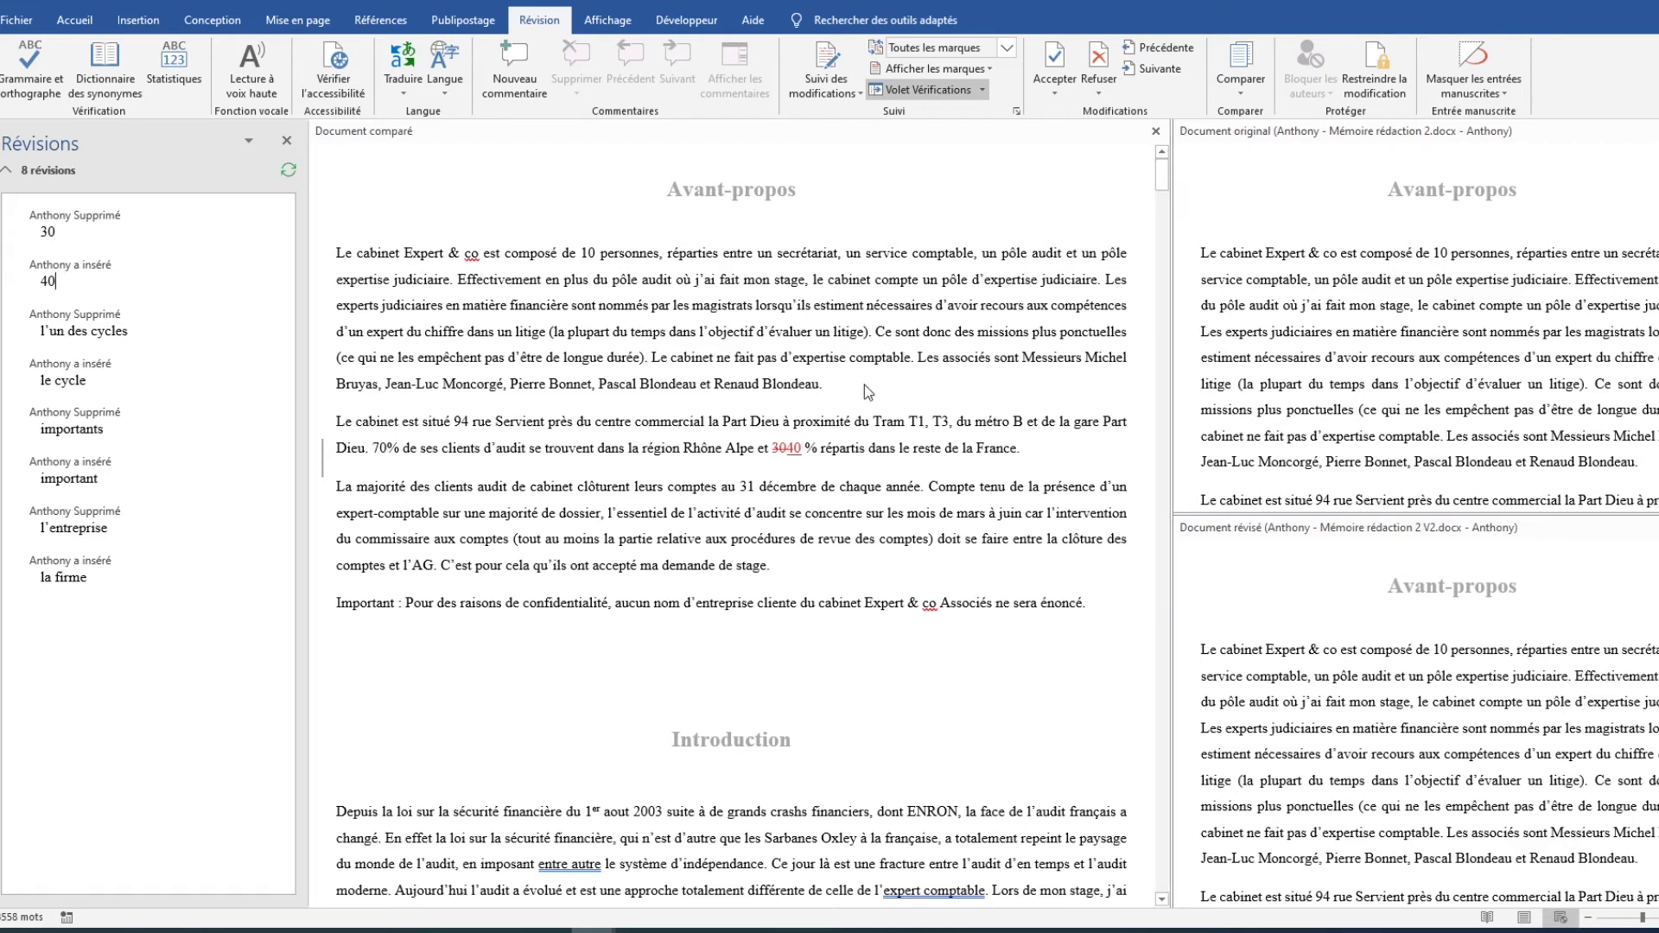
{"action": "left_click", "coordinate": [110, 335]}
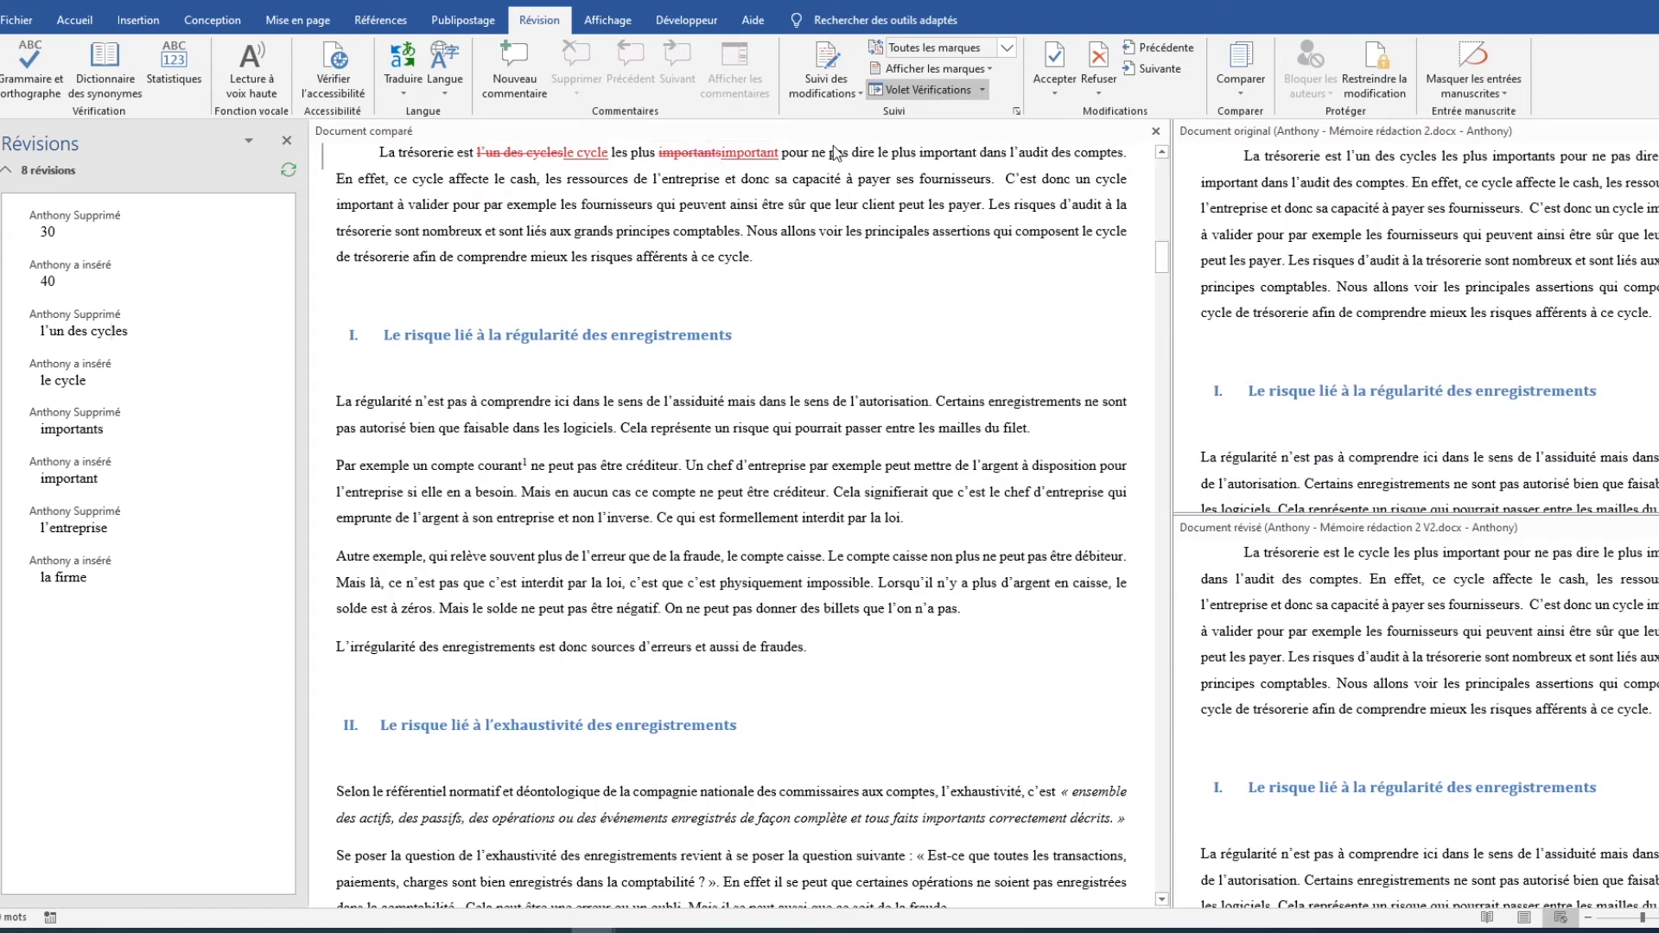
Review the l'entreprise and la firme revisions, stepping back and forward through the changes
{"action": "left_click", "coordinate": [79, 527]}
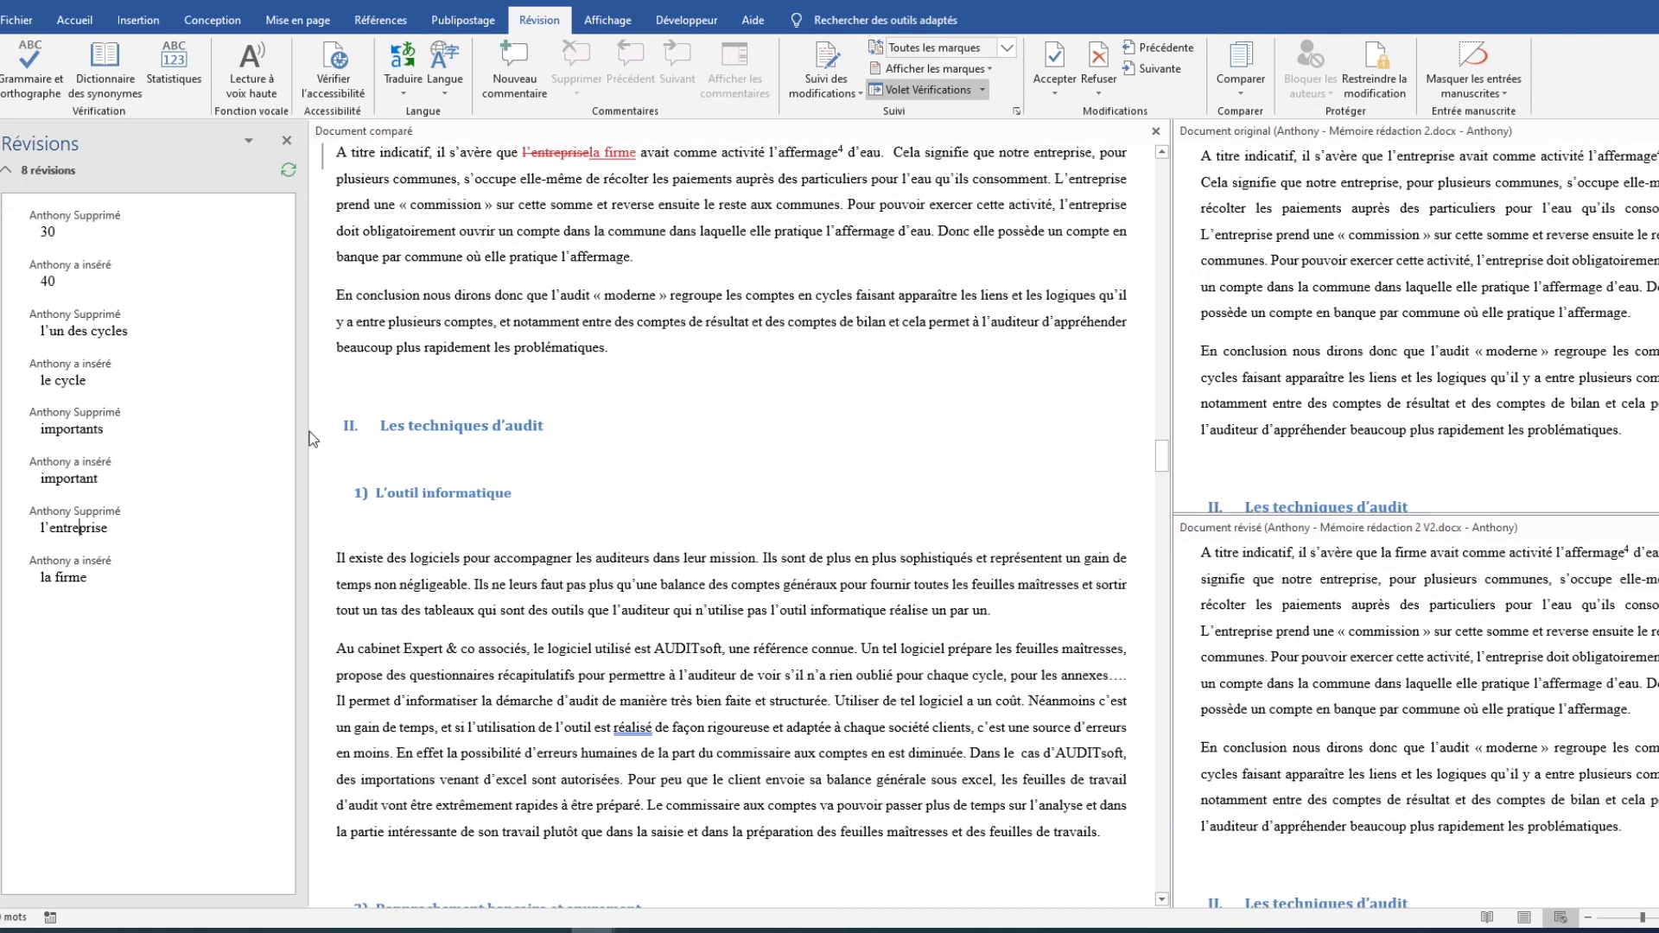
{"action": "left_click", "coordinate": [69, 577]}
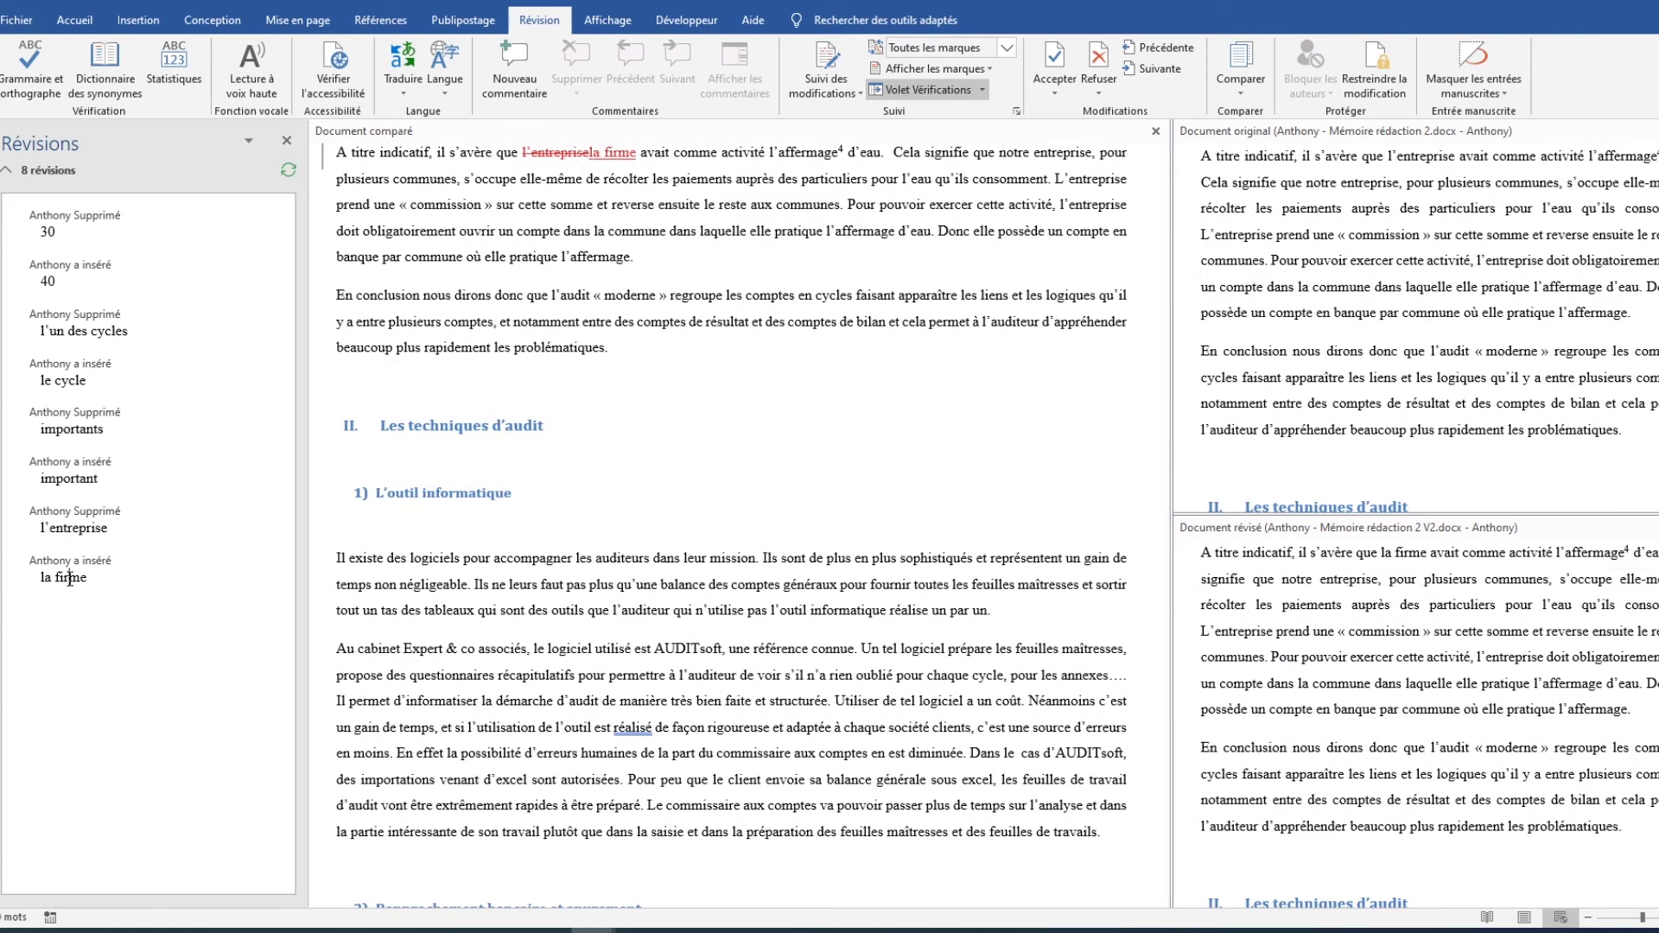
{"action": "left_click", "coordinate": [1156, 47]}
{"action": "left_click", "coordinate": [1162, 50]}
{"action": "left_click", "coordinate": [1163, 50]}
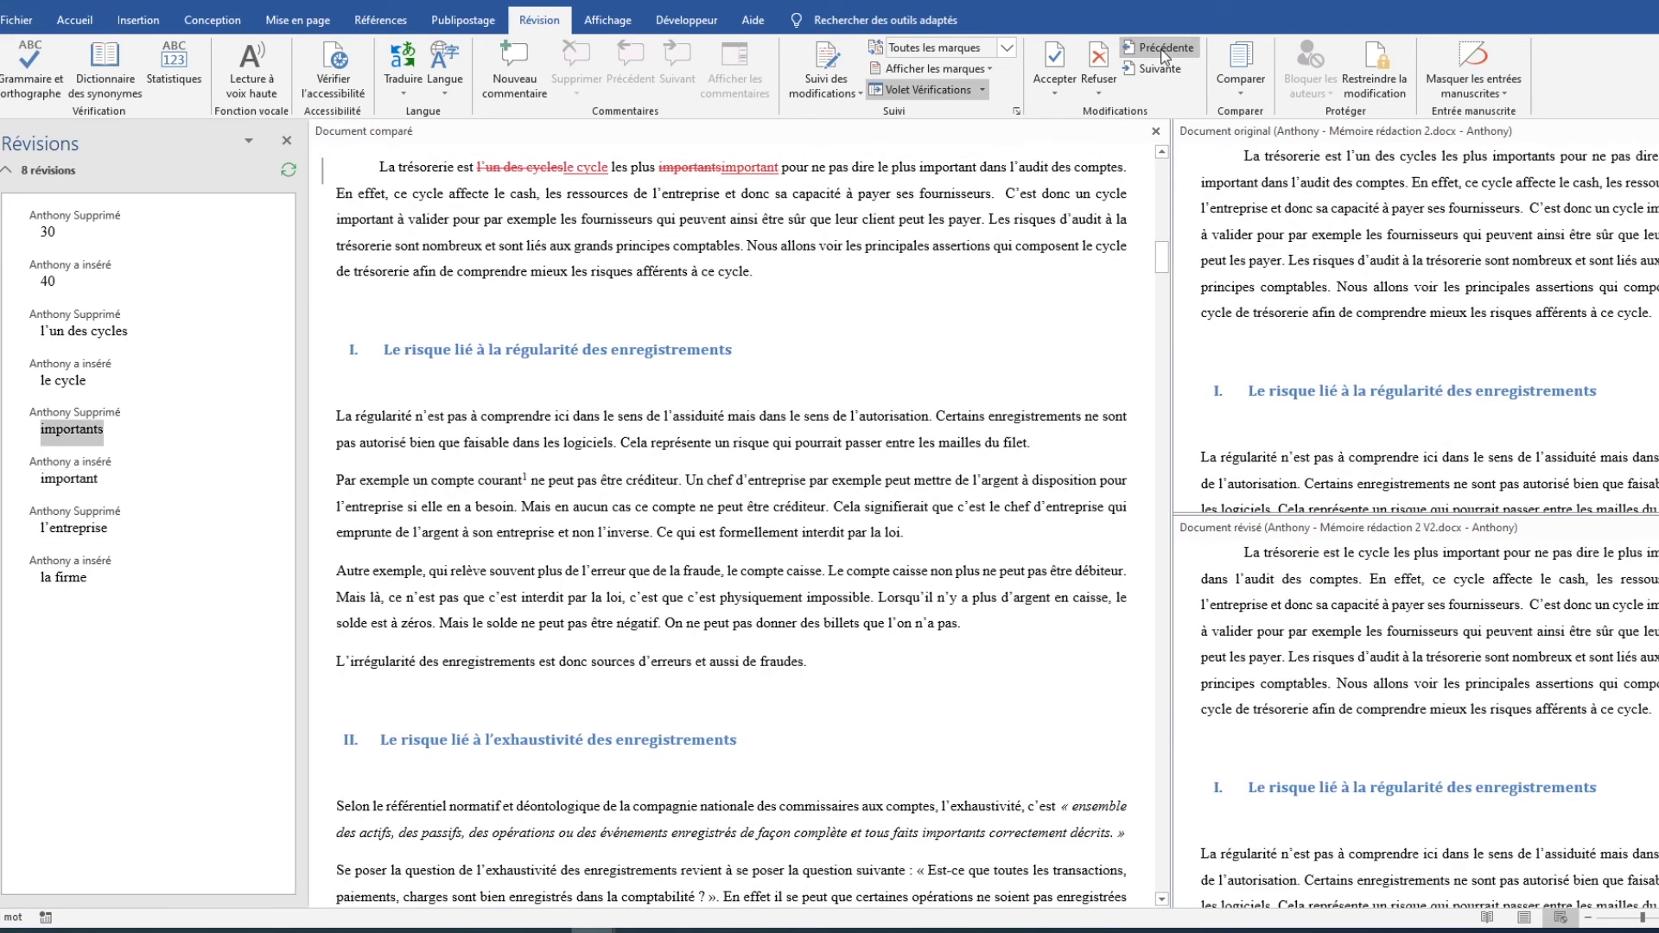
{"action": "left_click", "coordinate": [1154, 69]}
{"action": "left_click", "coordinate": [1154, 69]}
{"action": "left_click", "coordinate": [1154, 69]}
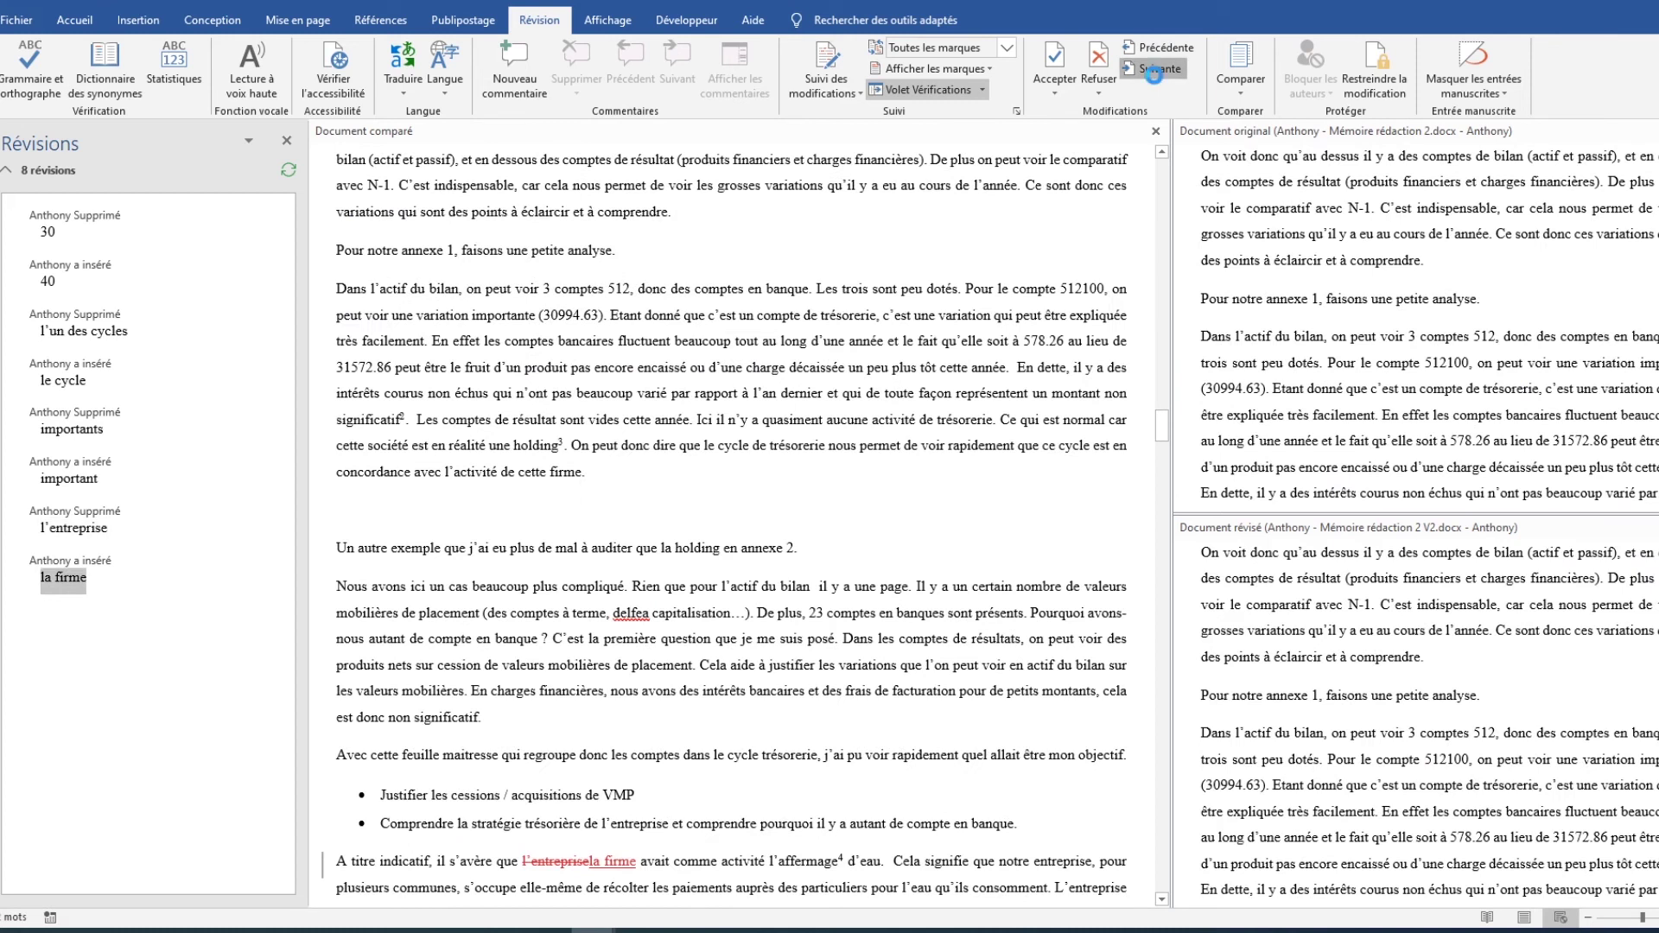
{"action": "left_click", "coordinate": [1154, 69]}
{"action": "scroll", "coordinate": [581, 421], "scroll_direction": "up", "scroll_amount": 1}
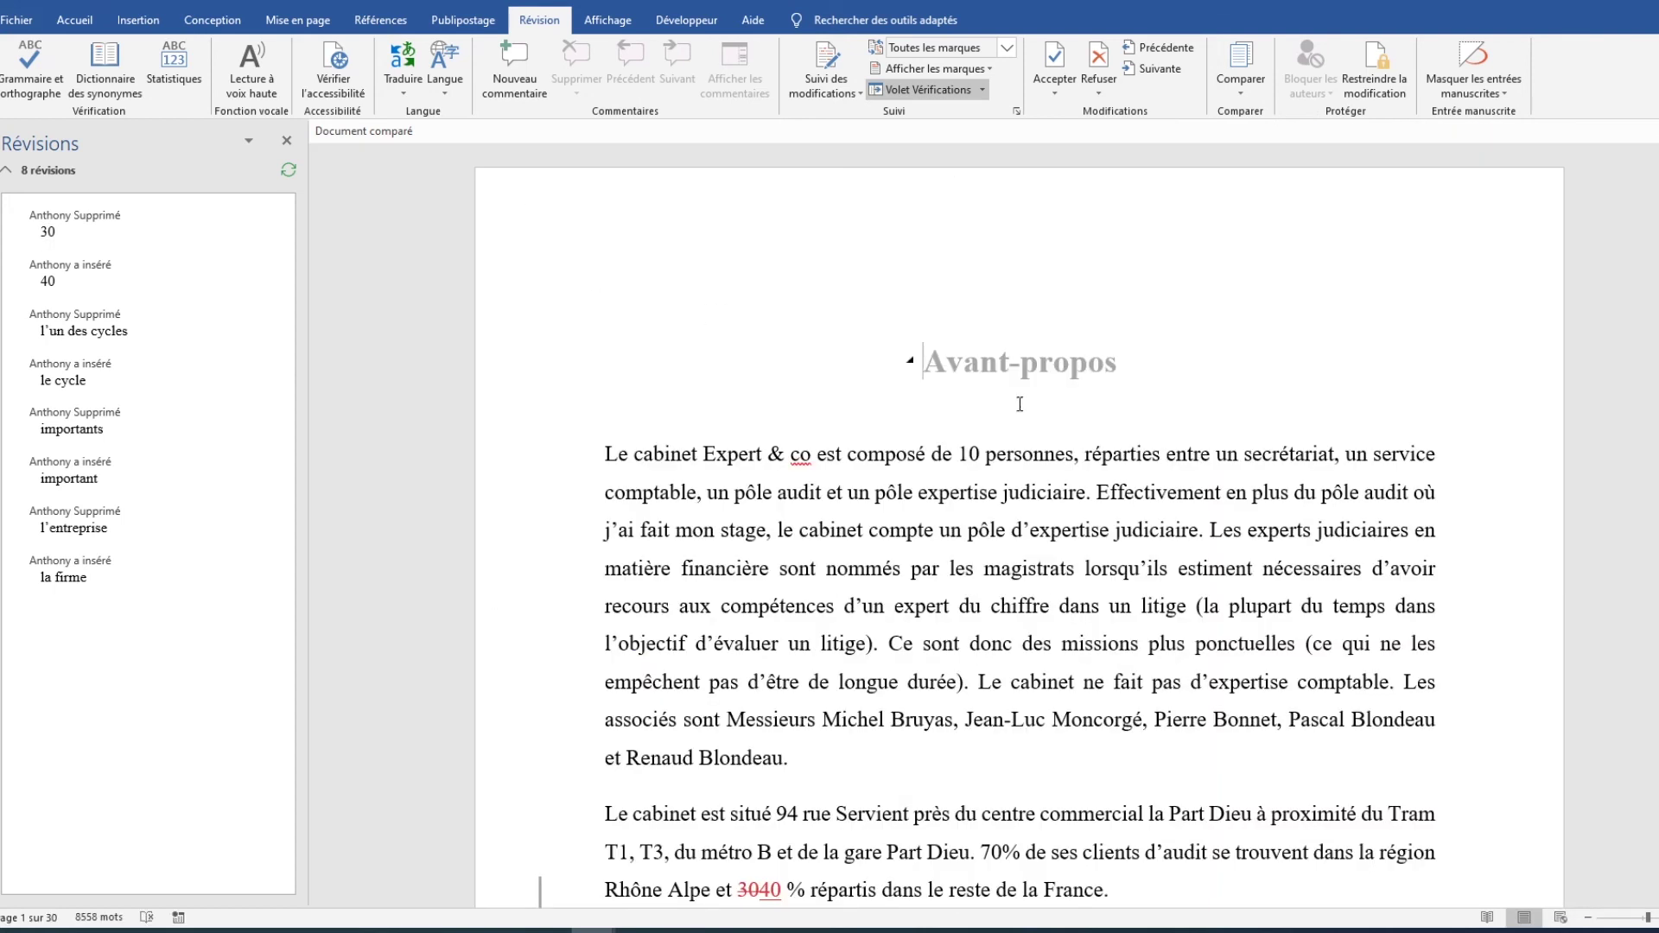
Accept the 30-to-40 change and reject all remaining revisions
{"action": "scroll", "coordinate": [1102, 474], "scroll_direction": "down", "scroll_amount": 1}
{"action": "scroll", "coordinate": [1102, 473], "scroll_direction": "down", "scroll_amount": 5}
{"action": "left_click", "coordinate": [805, 426]}
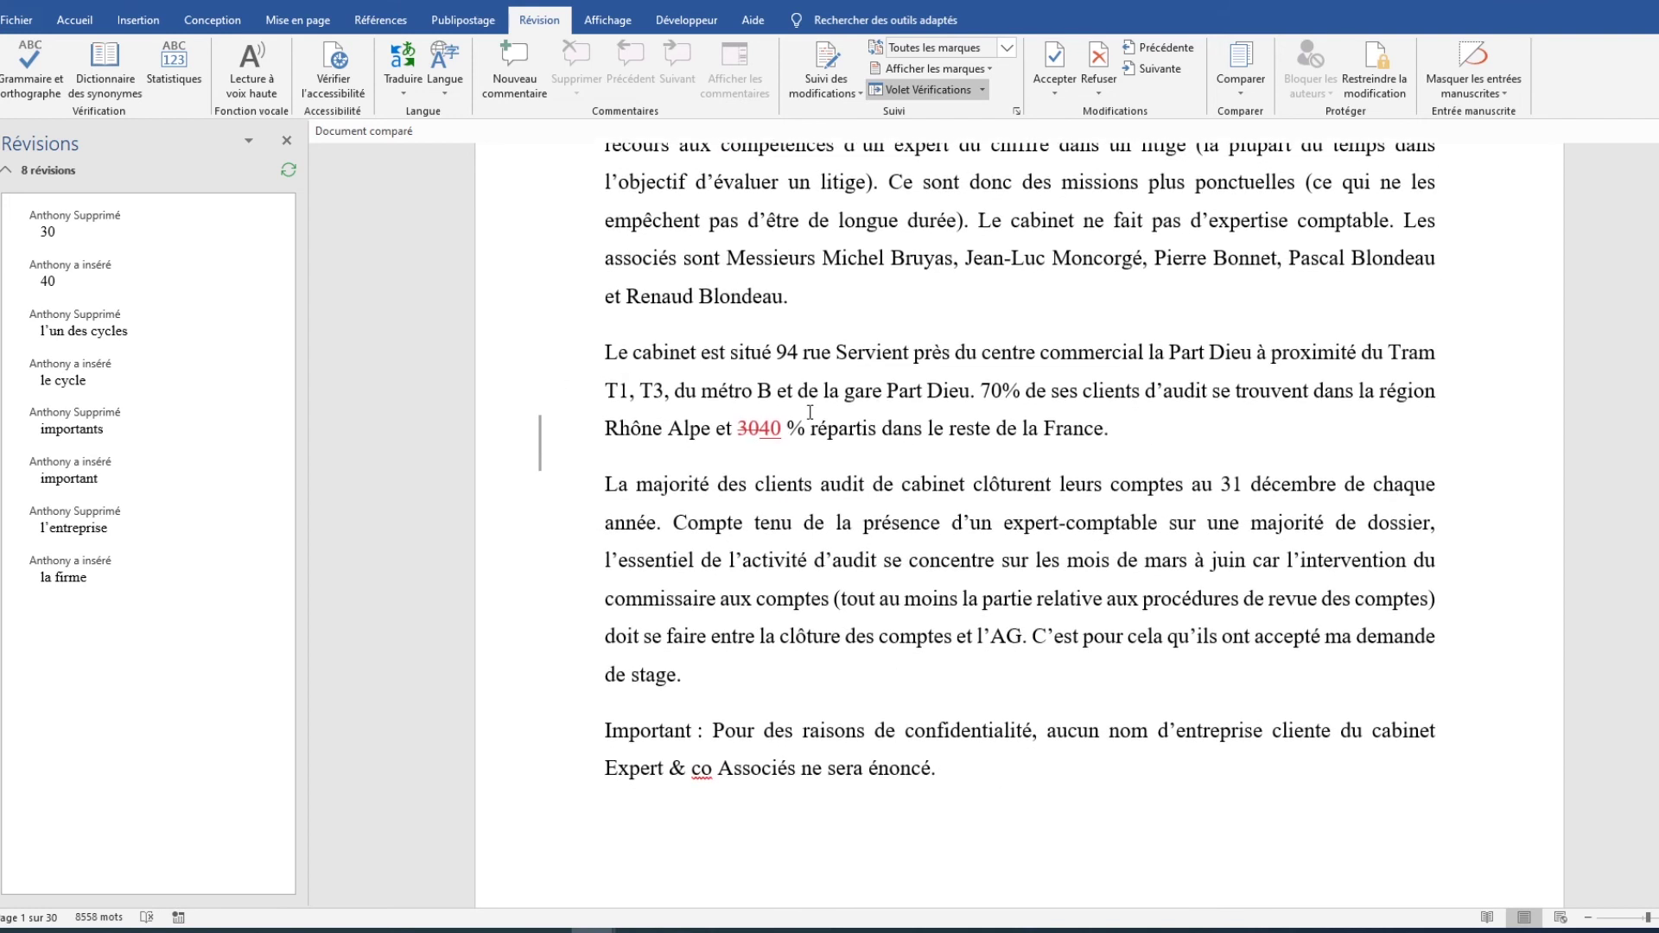
{"action": "left_click", "coordinate": [750, 418], "text": "ctrl"}
{"action": "left_click", "coordinate": [745, 423]}
{"action": "double_click", "coordinate": [745, 423]}
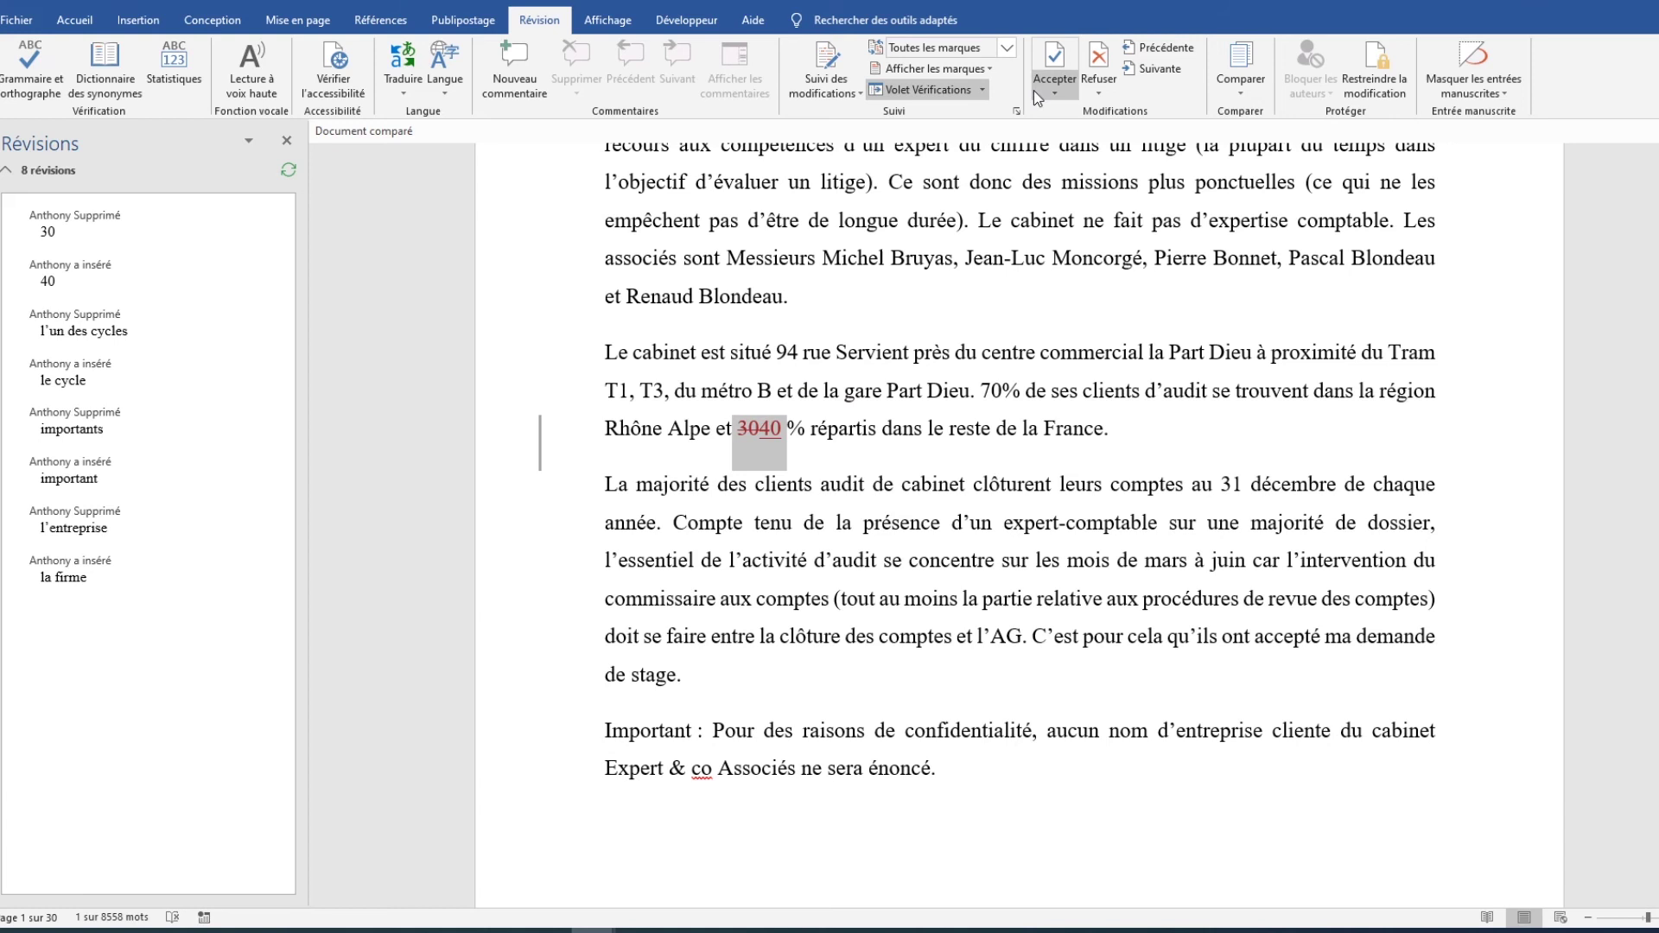
{"action": "left_click", "coordinate": [1054, 56]}
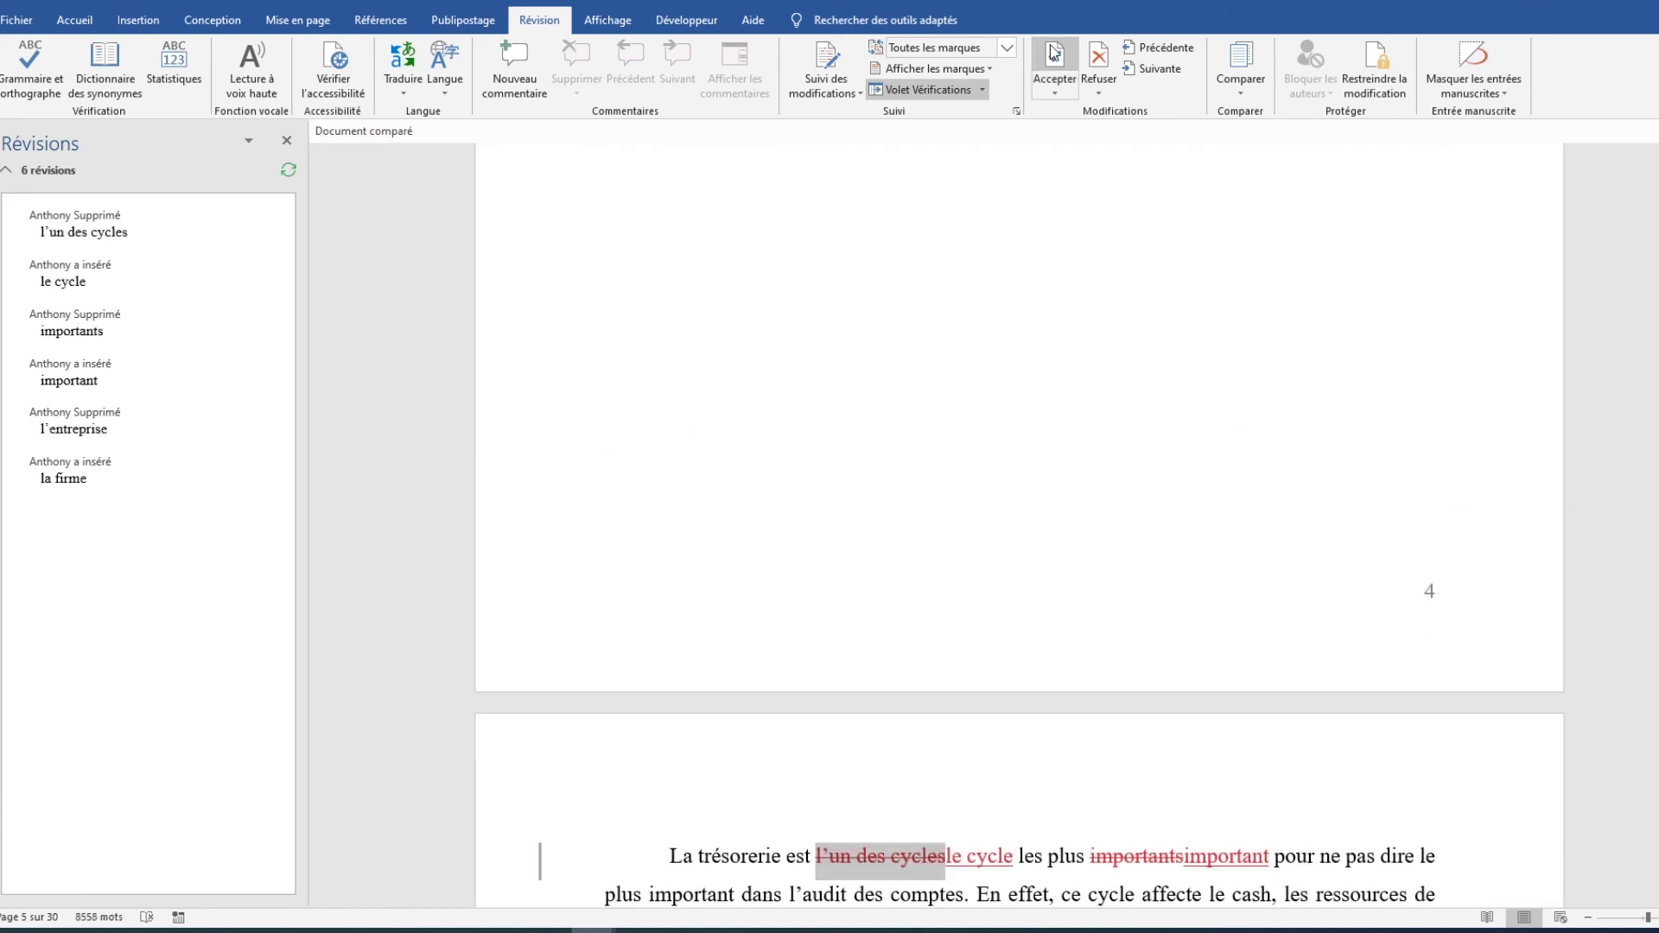
{"action": "left_click", "coordinate": [1090, 93]}
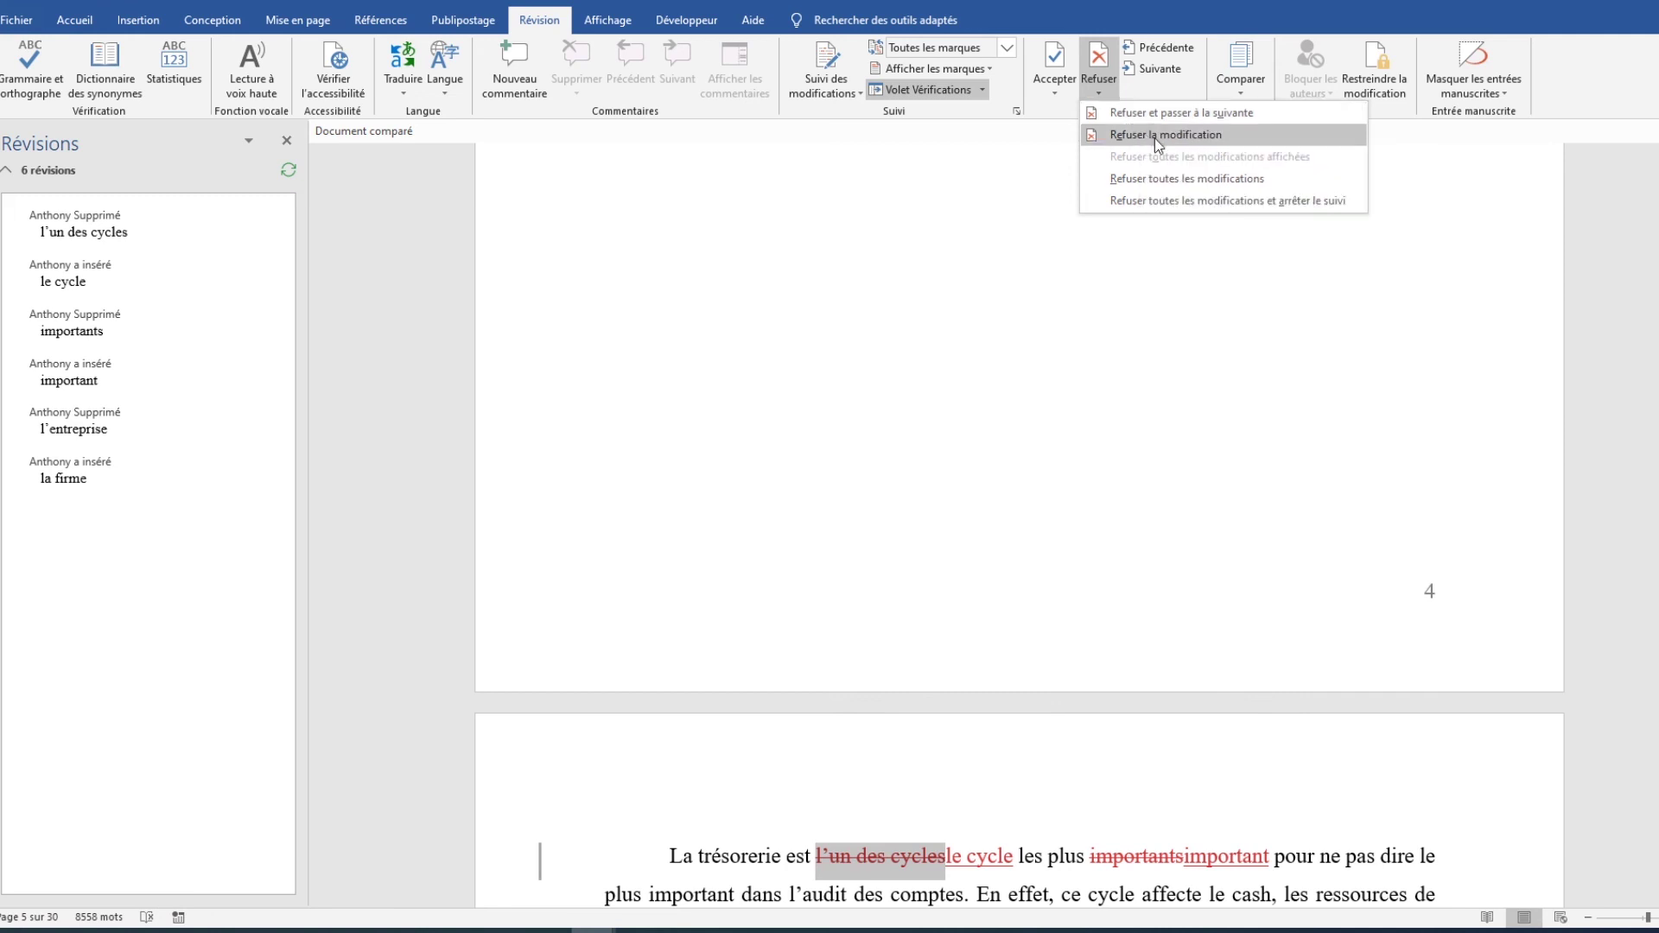
{"action": "left_click", "coordinate": [1188, 180]}
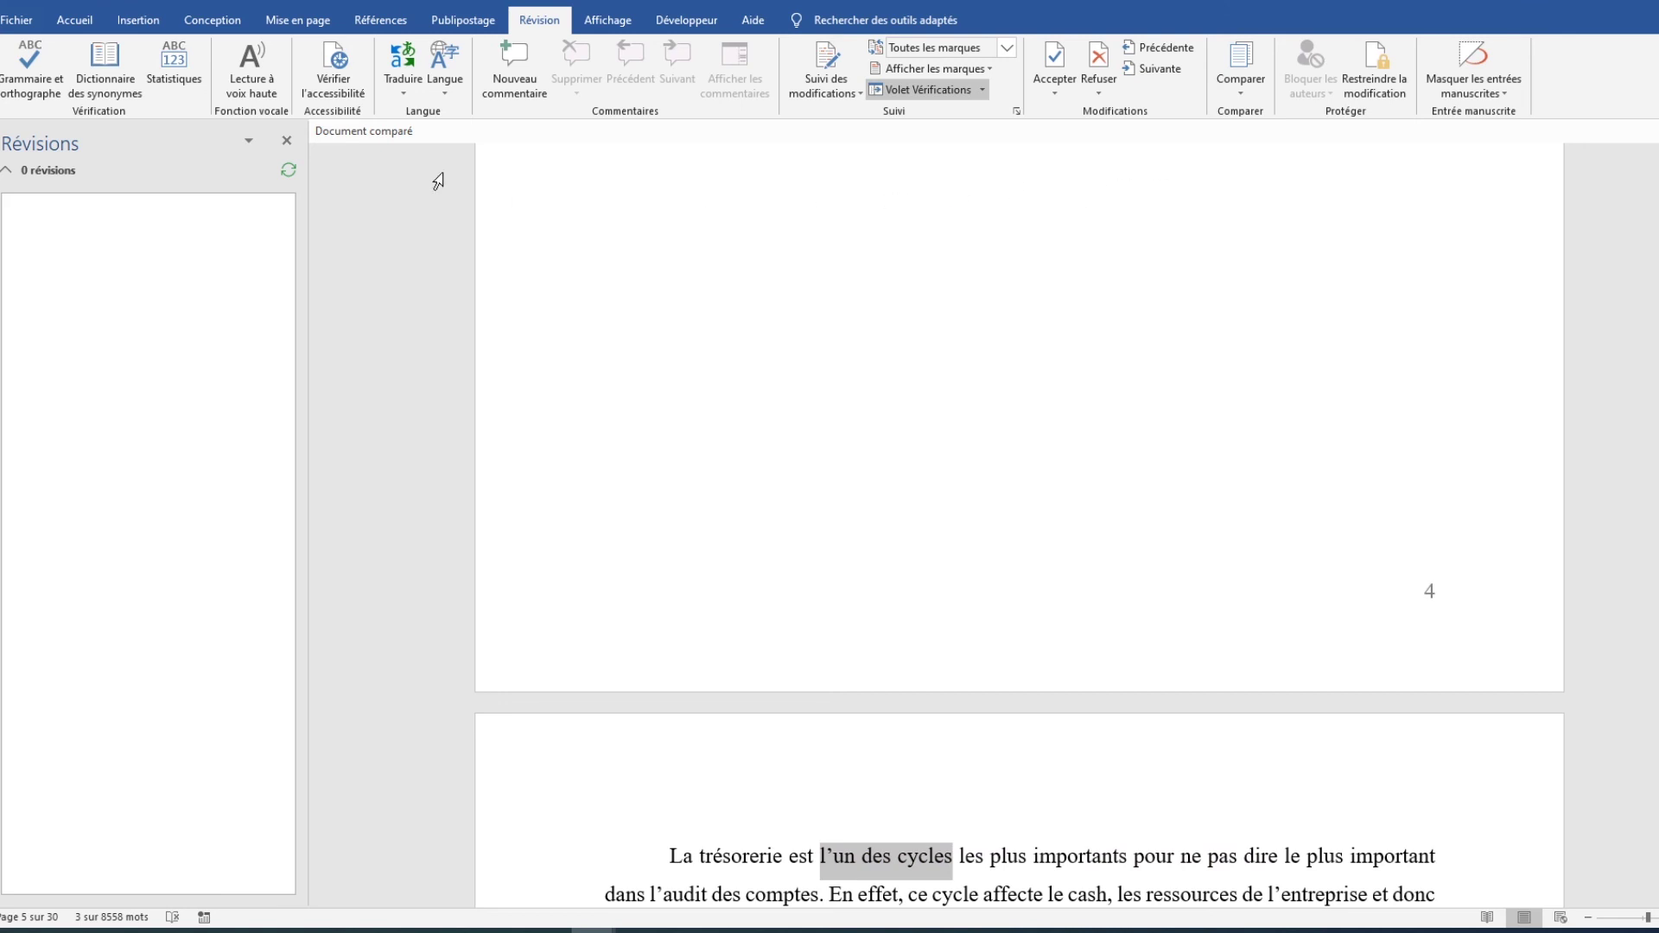
Save the reviewed document as Mémoire rédaction 2 V3 in the Comparaison Word folder
{"action": "key", "text": "F12"}
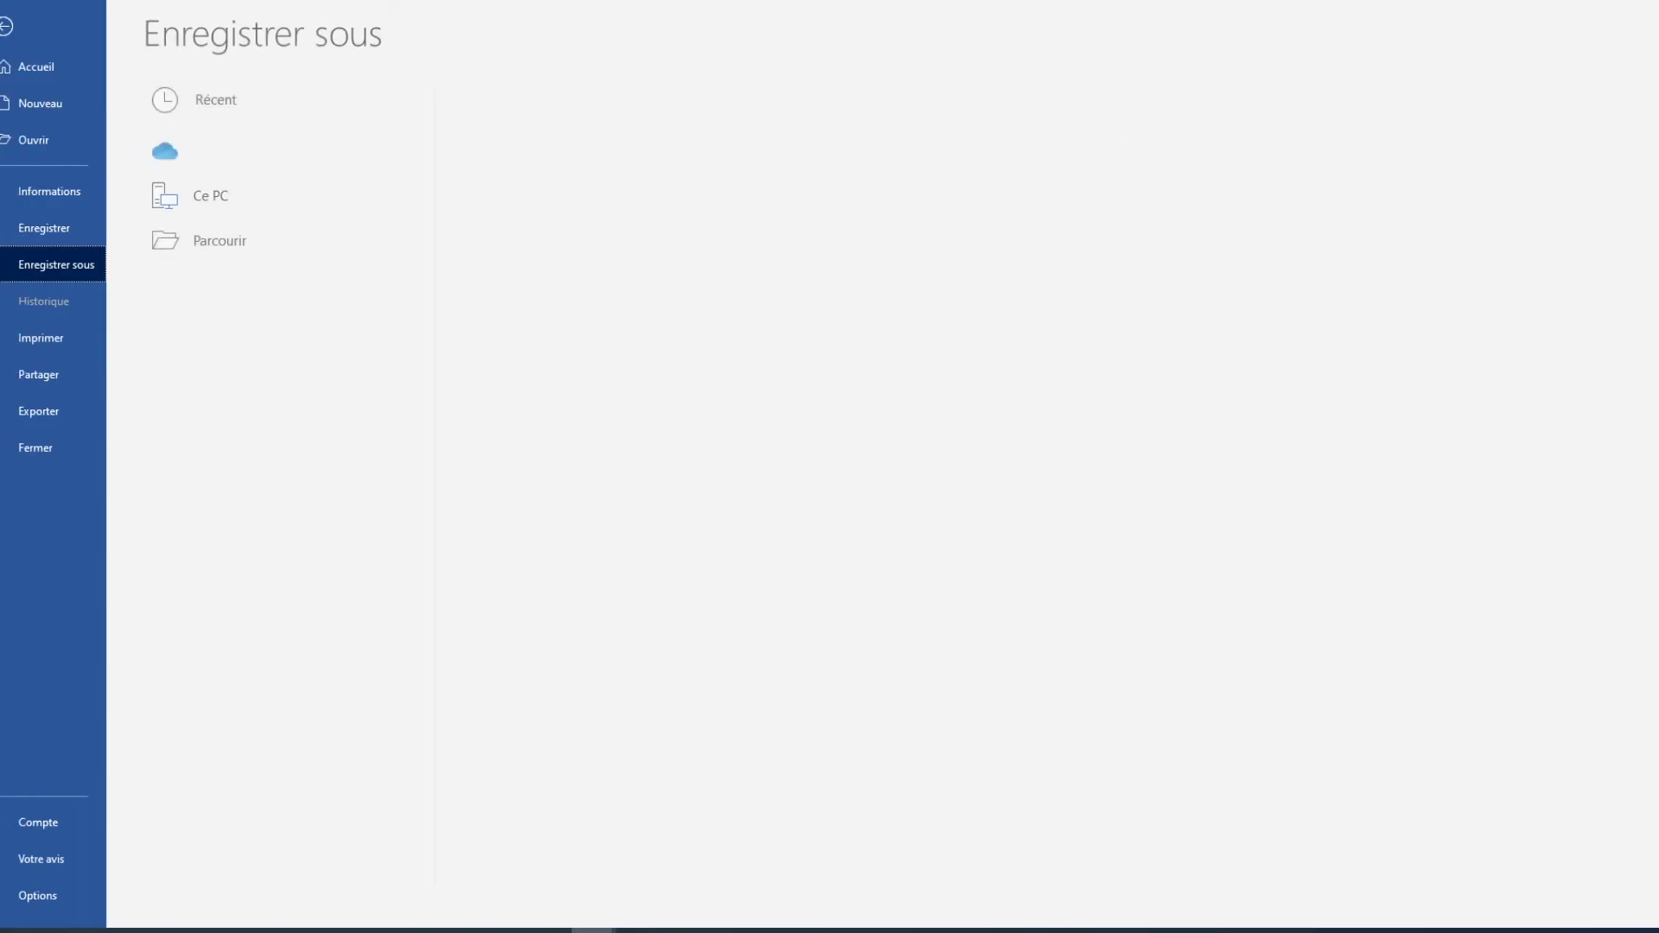
{"action": "left_click", "coordinate": [640, 178]}
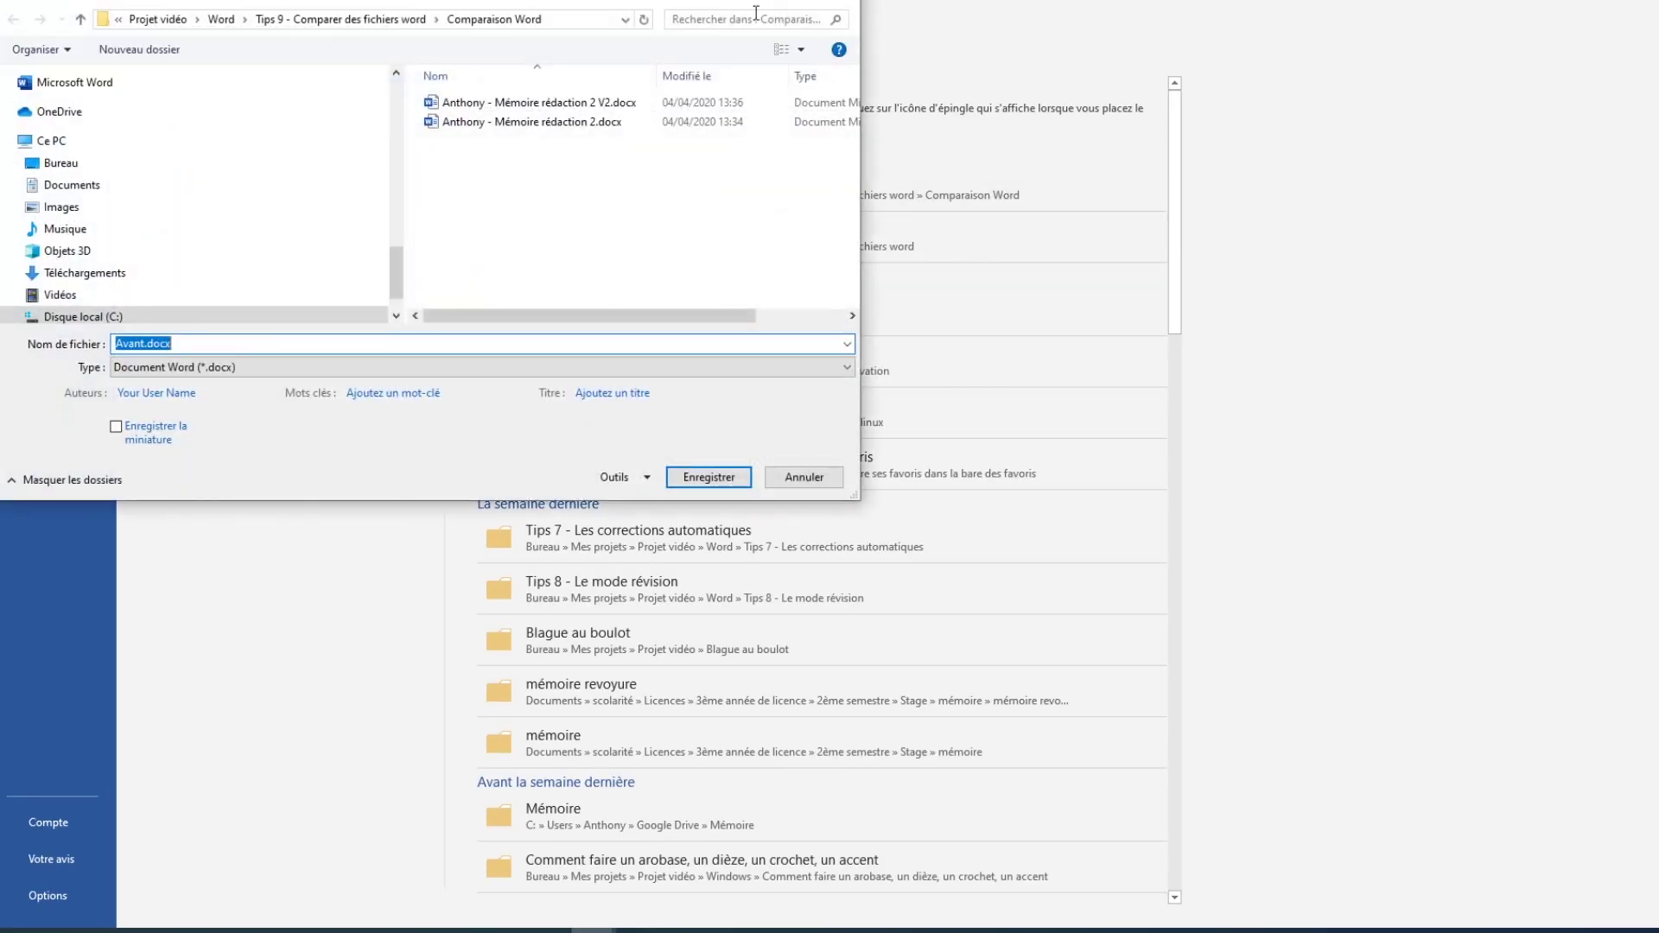
{"action": "left_click", "coordinate": [615, 102]}
{"action": "left_click", "coordinate": [284, 343]}
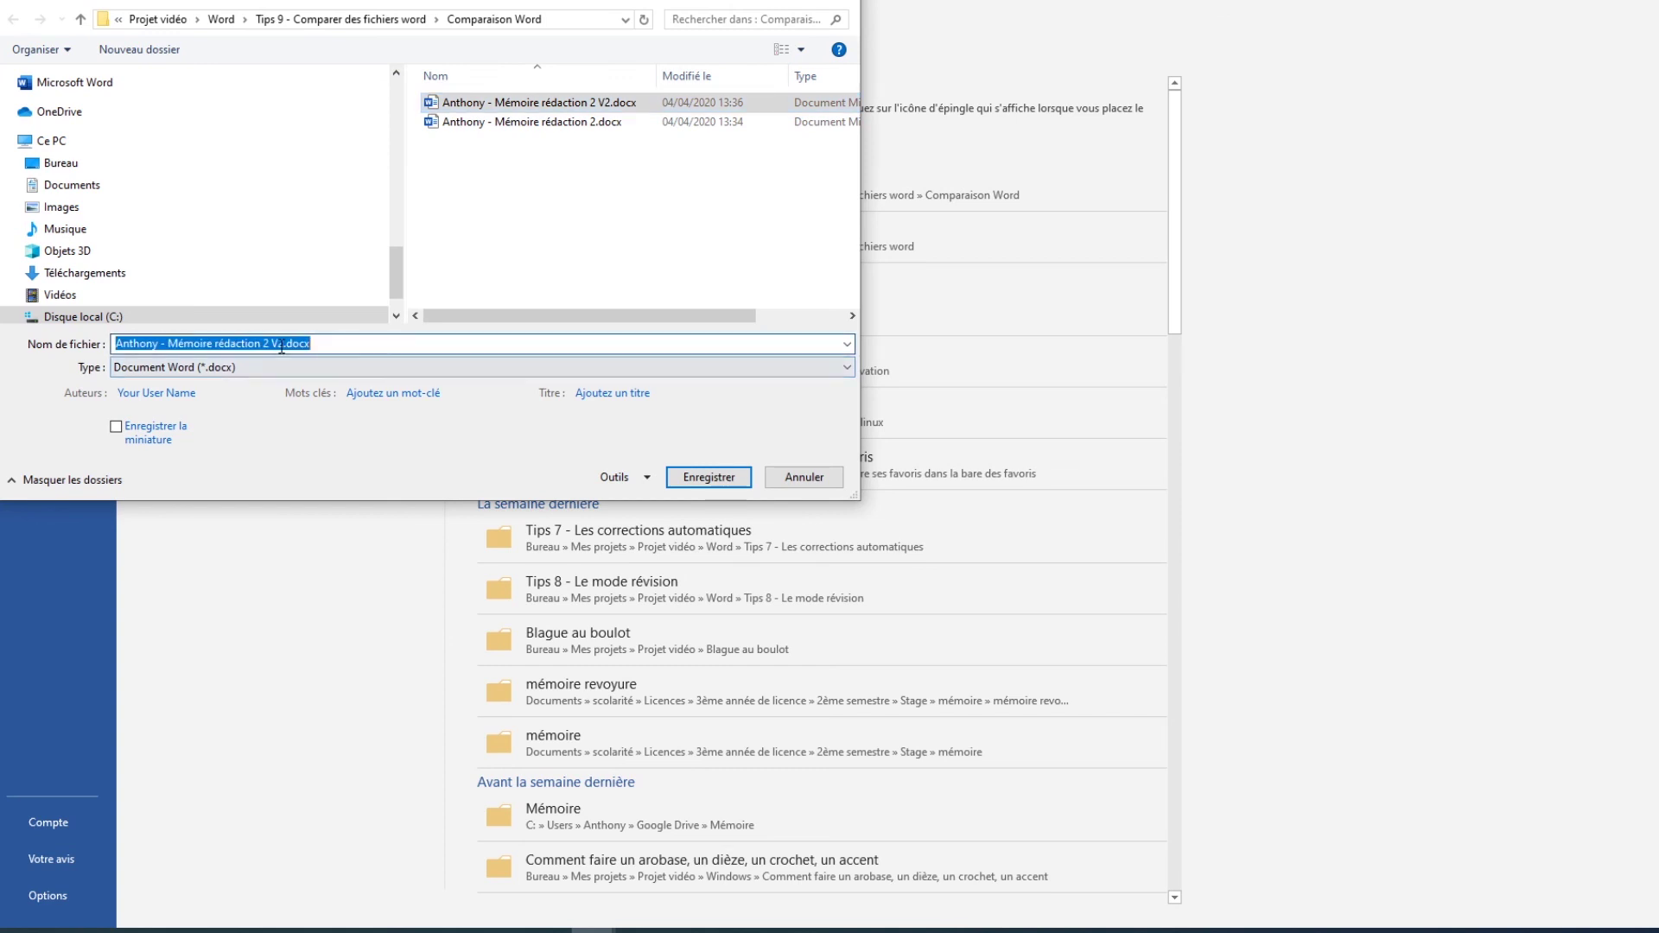
{"action": "key", "text": "BackSpace"}
{"action": "type", "text": "3"}
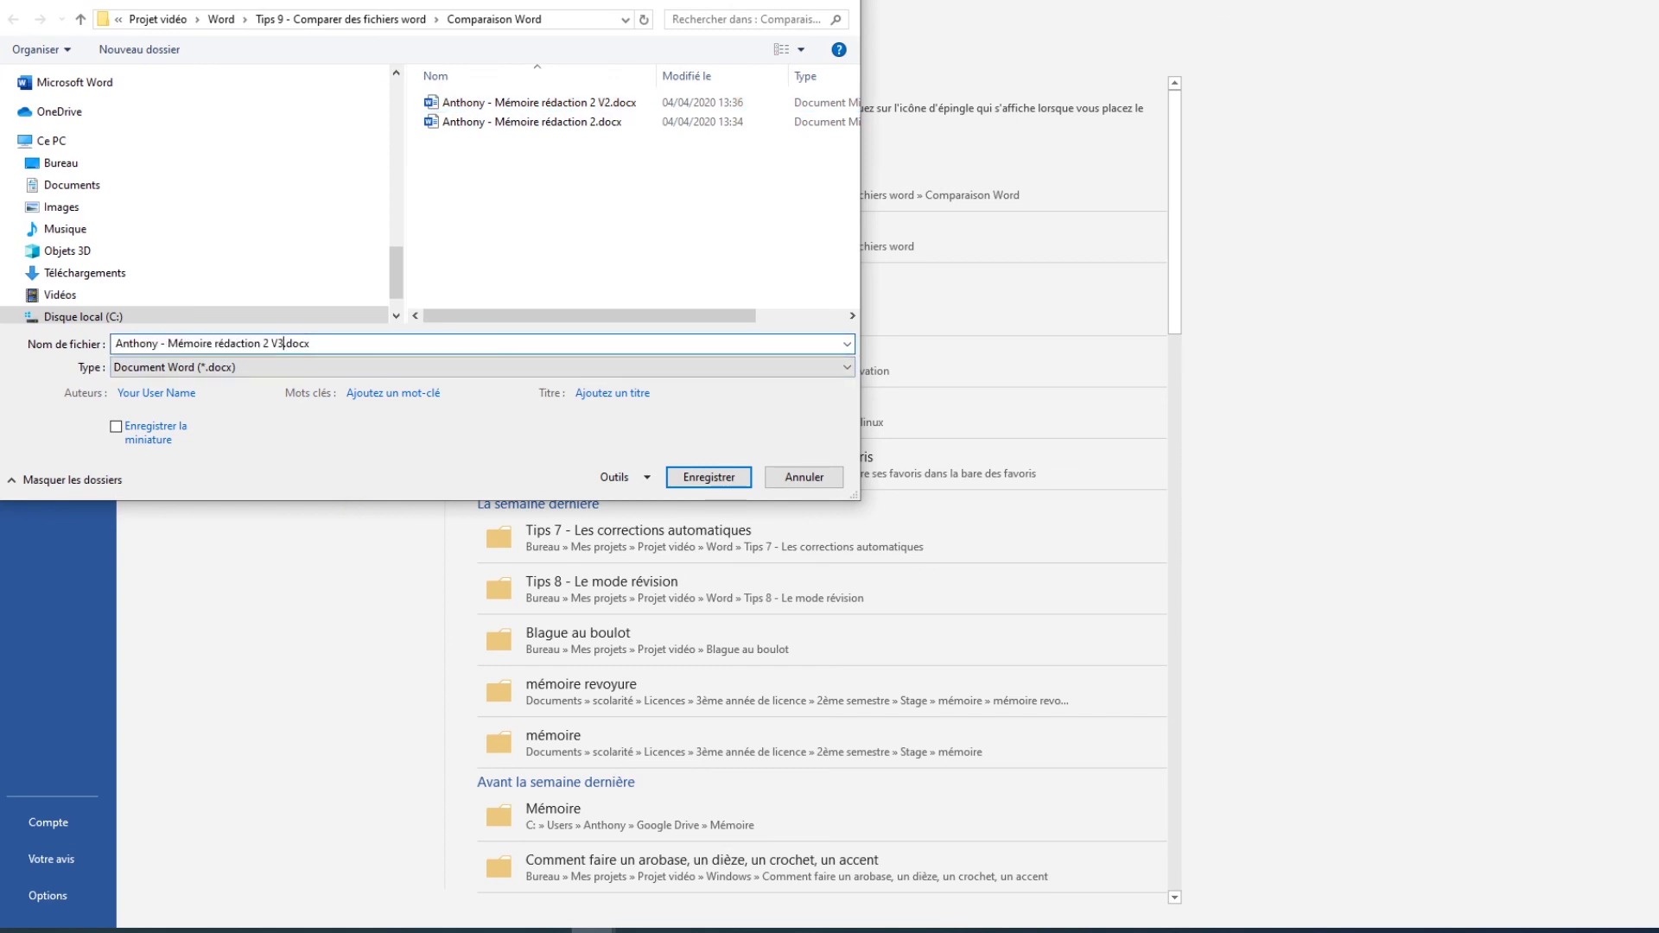
{"action": "key", "text": "Return"}
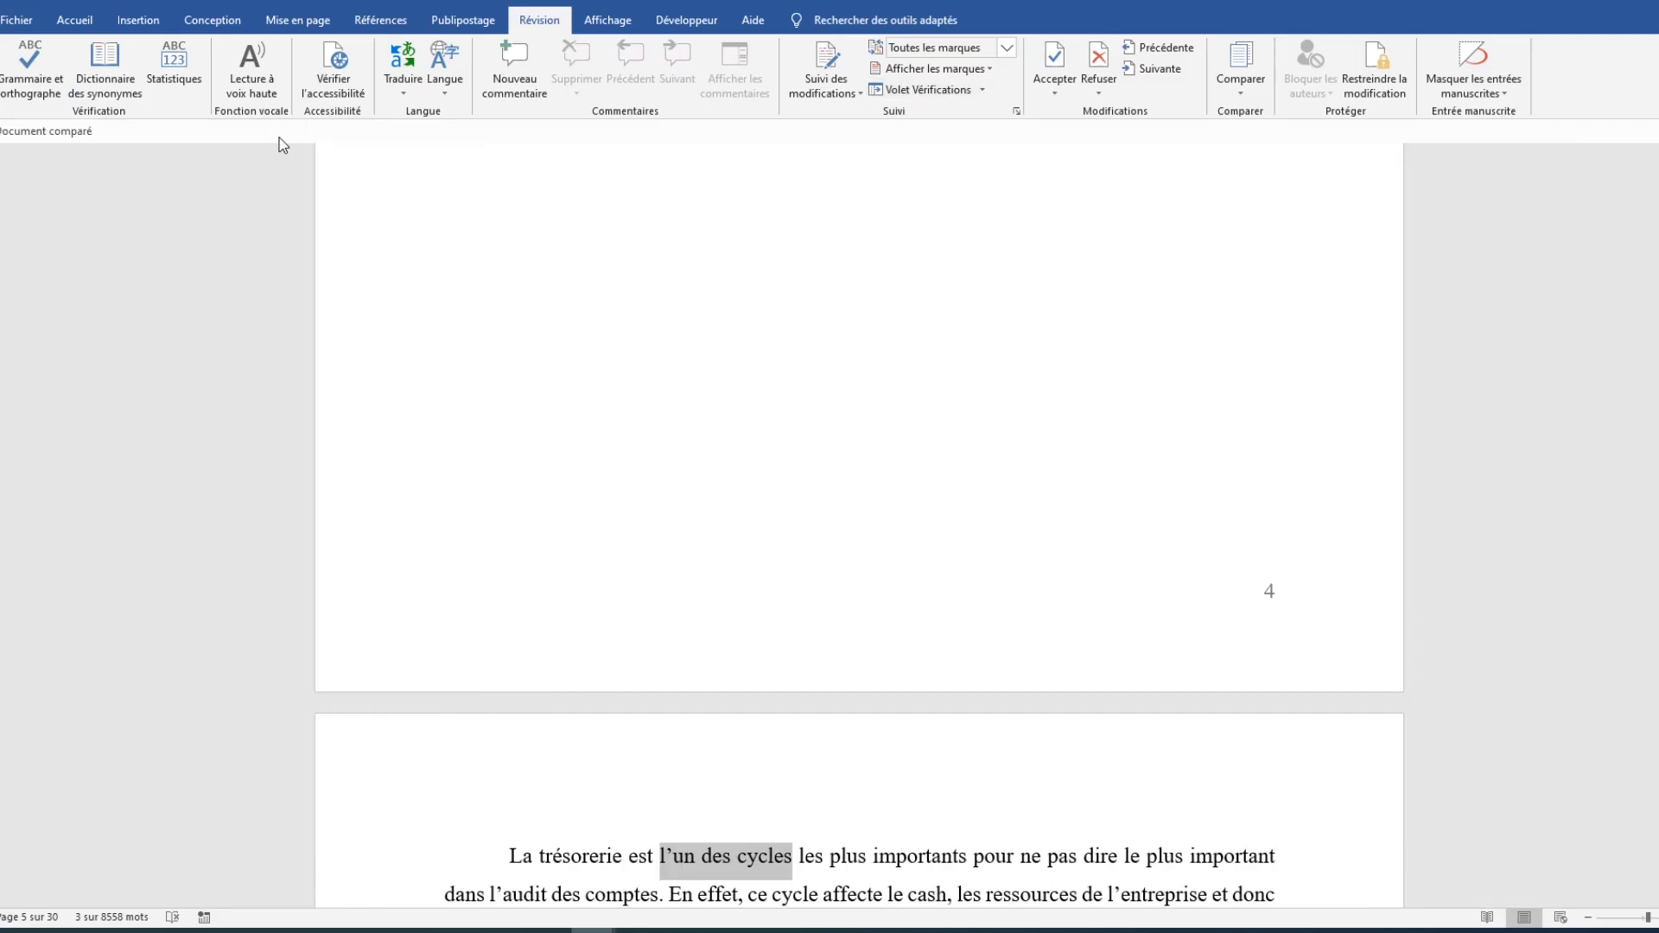